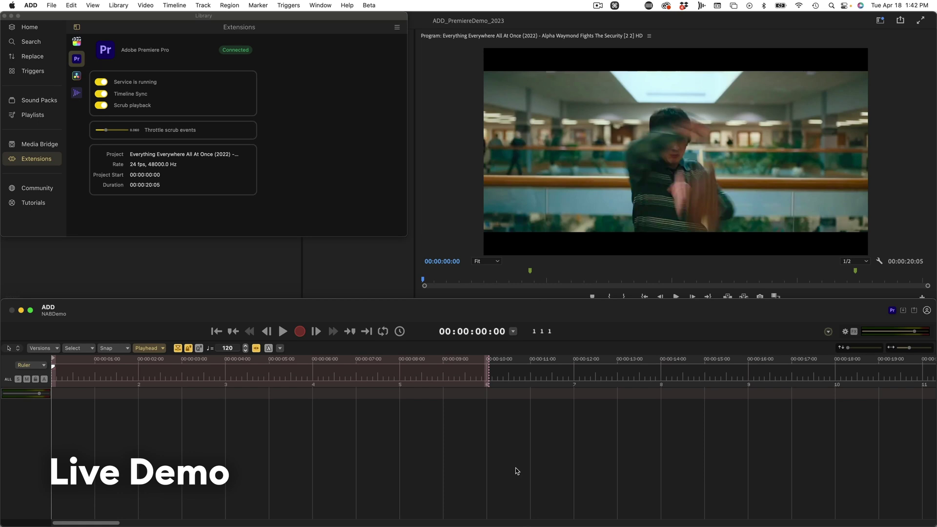
Switch to Premiere Pro to view the ADD Audio Bridge connection, and return to ADD 2.0 Beta.
{"action": "left_click", "coordinate": [452, 91]}
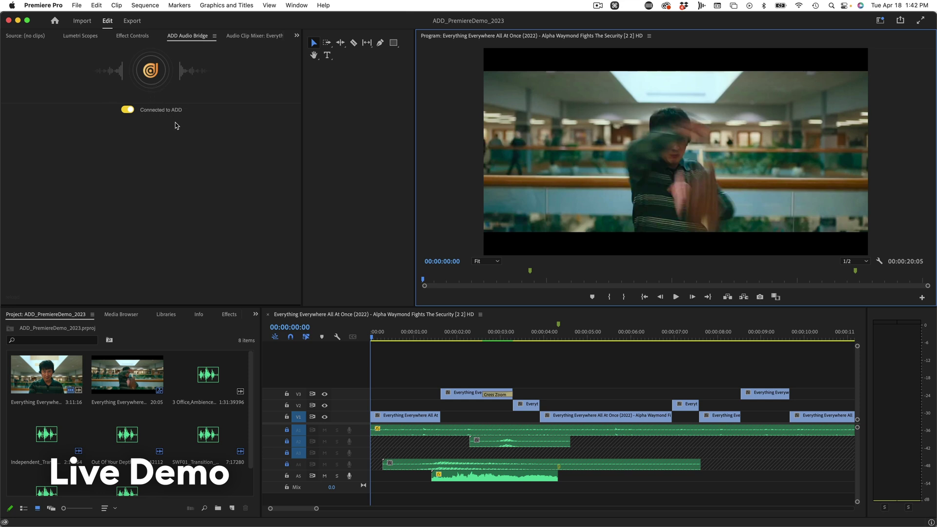
{"action": "mouse_move", "coordinate": [500, 526]}
{"action": "left_click", "coordinate": [597, 506]}
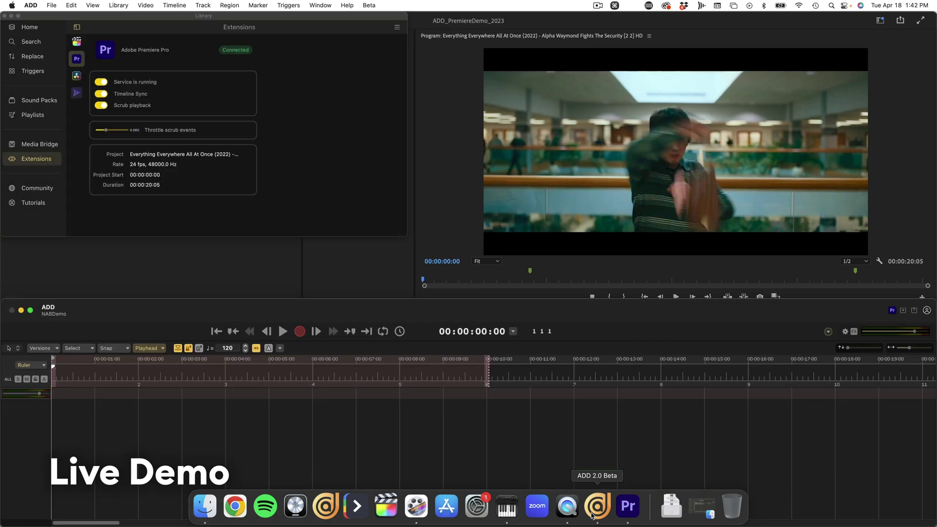
Test the timeline sync by scrubbing to 00:00:03:01 and playing, and return the playhead to the start.
{"action": "left_click_drag", "start_coordinate": [122, 370], "coordinate": [184, 374]}
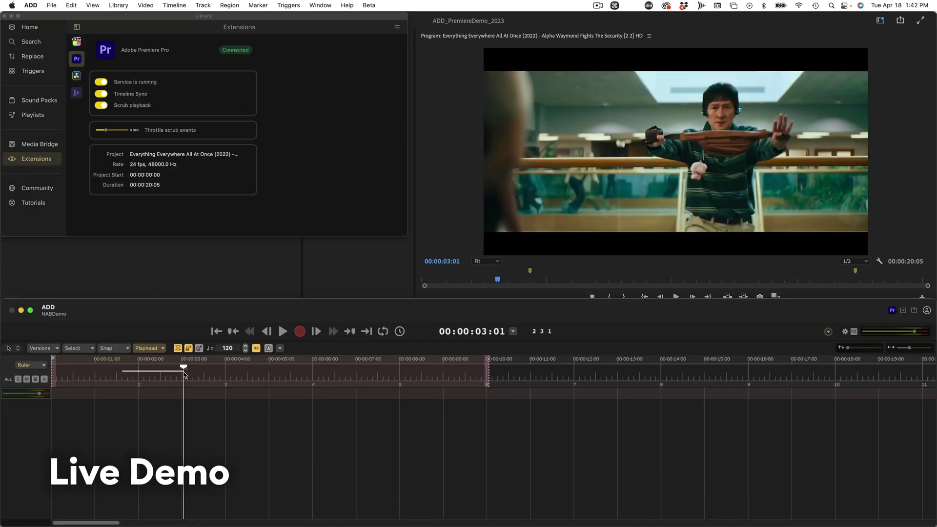
{"action": "key", "text": "space"}
{"action": "key", "text": "Return"}
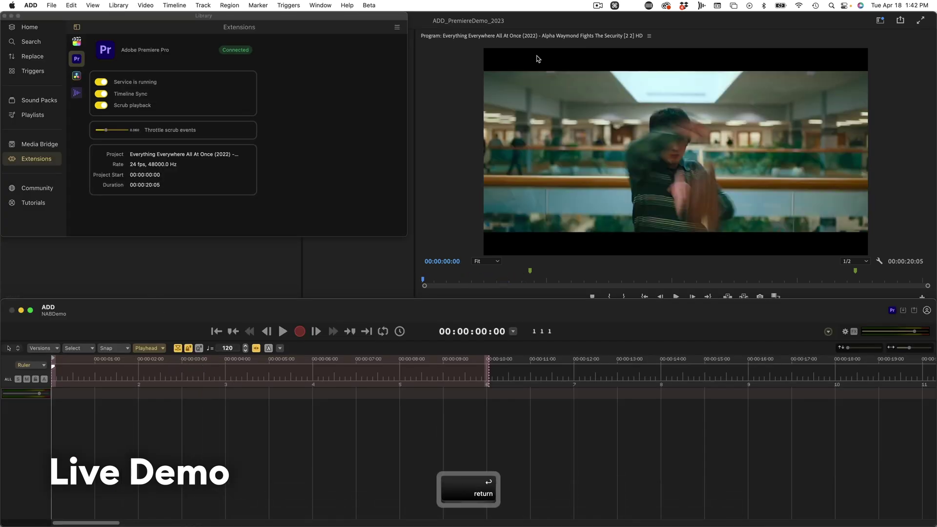
Import the audio clips of the connected Adobe Premiere Pro sequence into the timeline.
{"action": "left_click", "coordinate": [398, 28]}
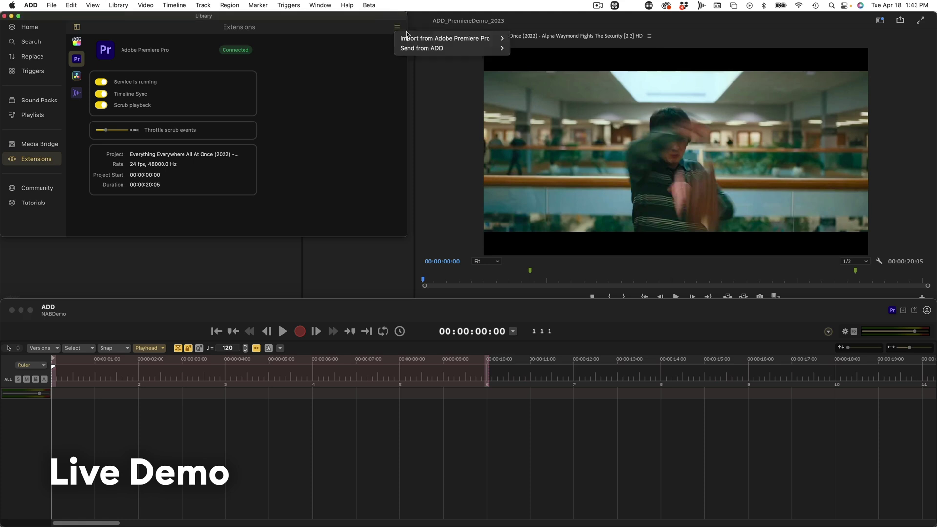
{"action": "mouse_move", "coordinate": [446, 38]}
{"action": "left_click", "coordinate": [530, 99]}
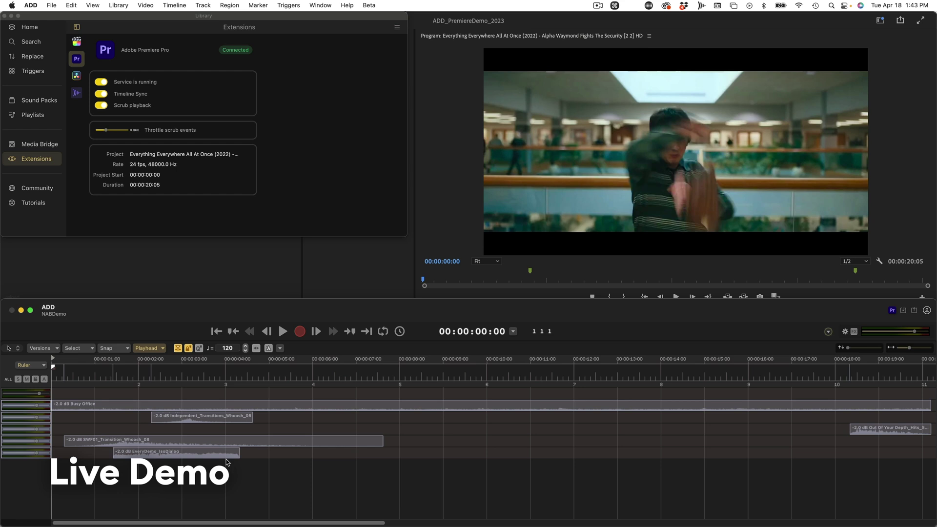
Mute the EveryDemo_IsoDialog clip and delete the empty track above Busy Office.
{"action": "left_click", "coordinate": [225, 456]}
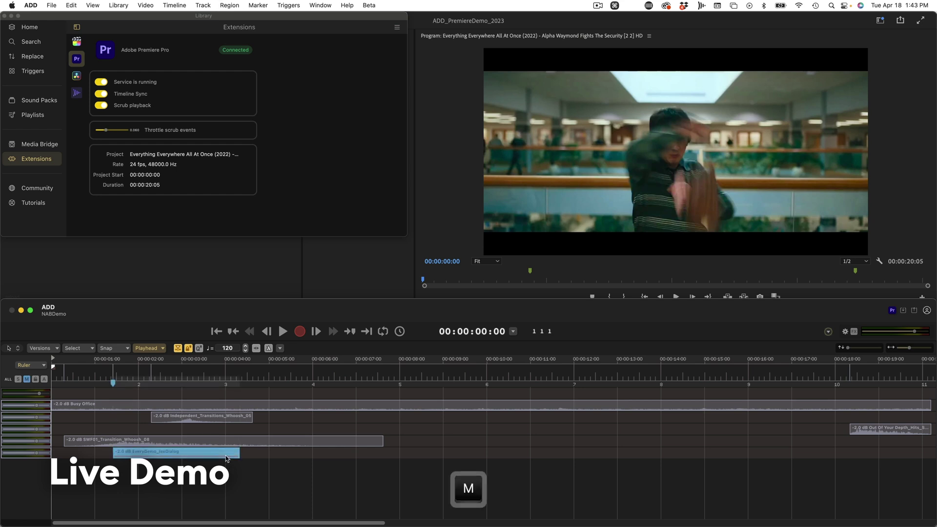
{"action": "key", "text": "alt+BackSpace"}
{"action": "key", "text": "Return"}
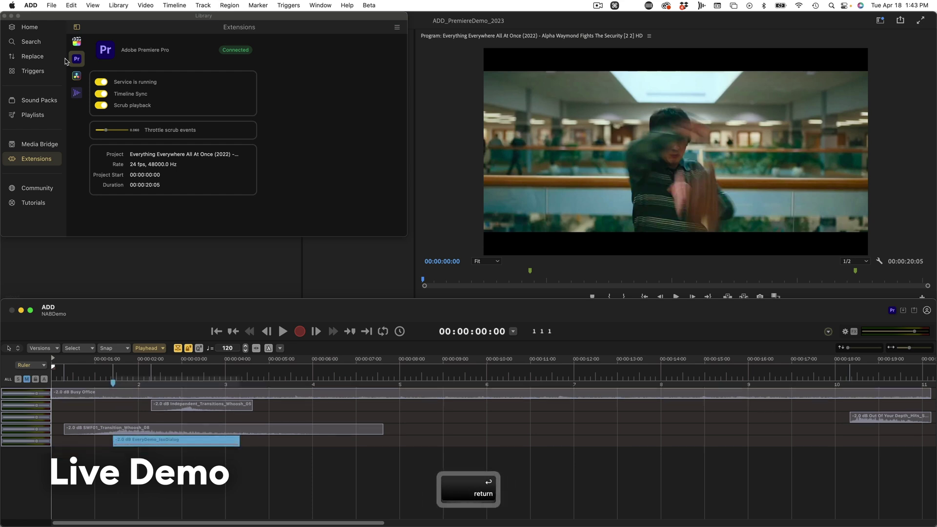
Place the playhead at 00:00:01:16 and add a Rises sound there from the Sound Design triggers.
{"action": "left_click", "coordinate": [35, 57]}
{"action": "left_click", "coordinate": [123, 376]}
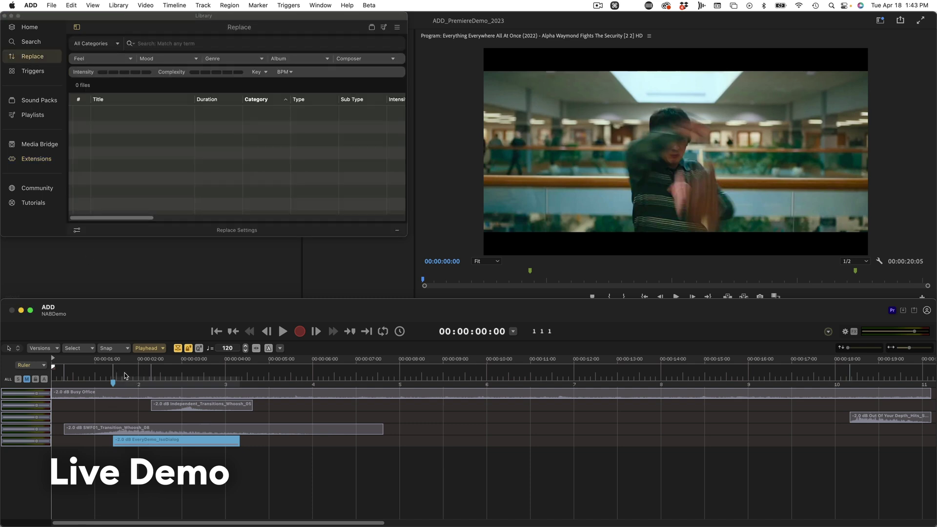
{"action": "left_click", "coordinate": [125, 374]}
{"action": "left_click", "coordinate": [31, 71]}
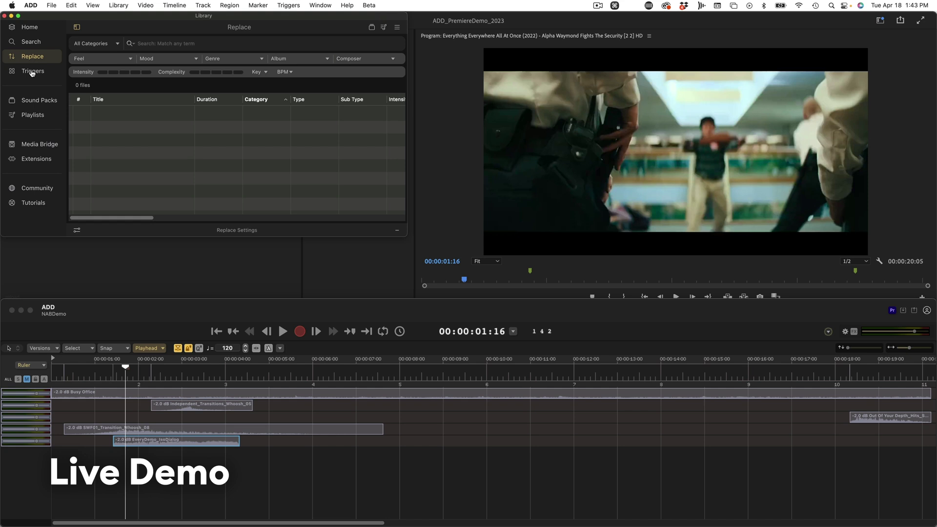
{"action": "left_click", "coordinate": [268, 235]}
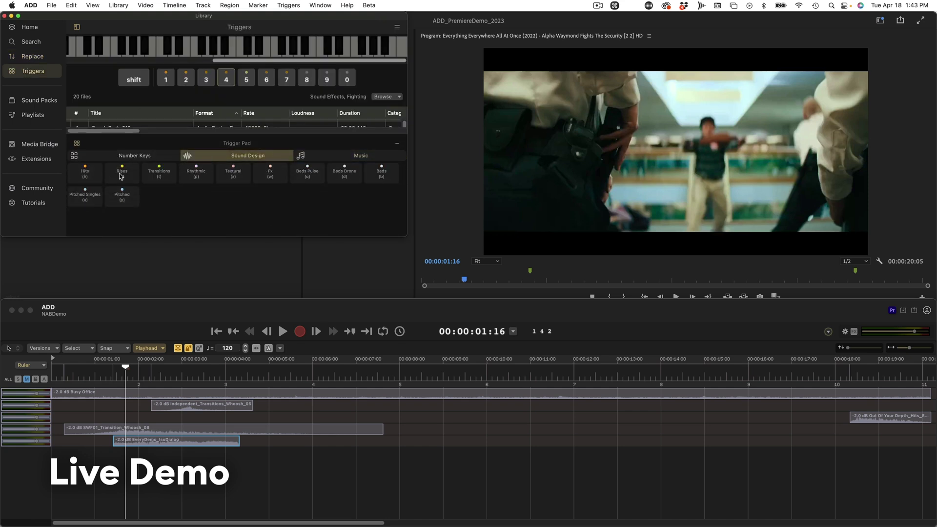
{"action": "left_click", "coordinate": [121, 176]}
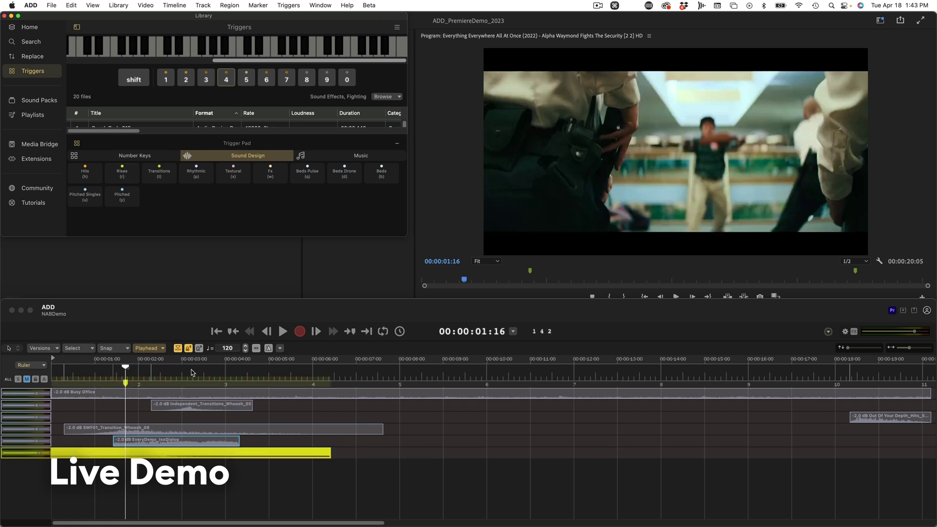
Add a Transitions sound at 00:00:03:08 and a Hits sound at 00:00:04:08.
{"action": "left_click_drag", "start_coordinate": [191, 373], "coordinate": [197, 370]}
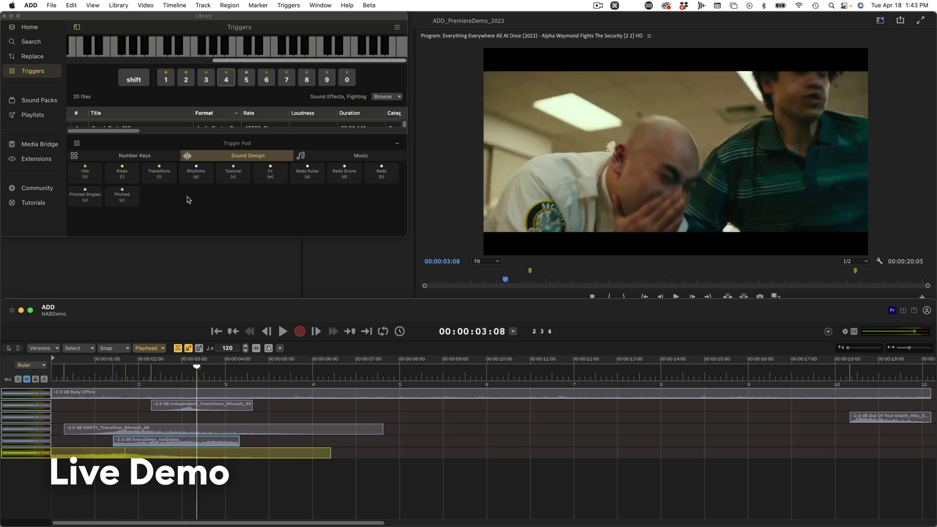
{"action": "left_click", "coordinate": [165, 182]}
{"action": "left_click", "coordinate": [260, 369]}
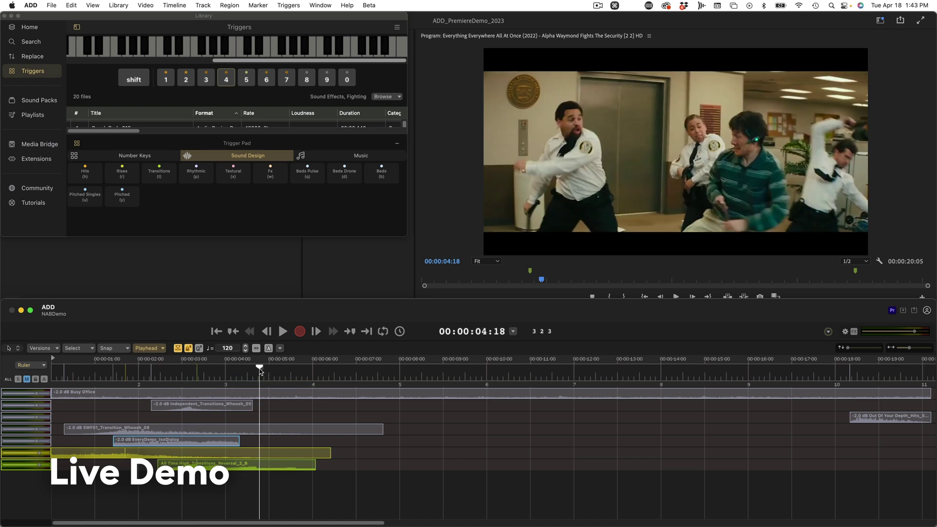
{"action": "mouse_move", "coordinate": [259, 368]}
{"action": "left_mouse_down"}
{"action": "mouse_move", "coordinate": [228, 371]}
{"action": "mouse_move", "coordinate": [241, 371]}
{"action": "left_mouse_up"}
{"action": "key", "text": "h"}
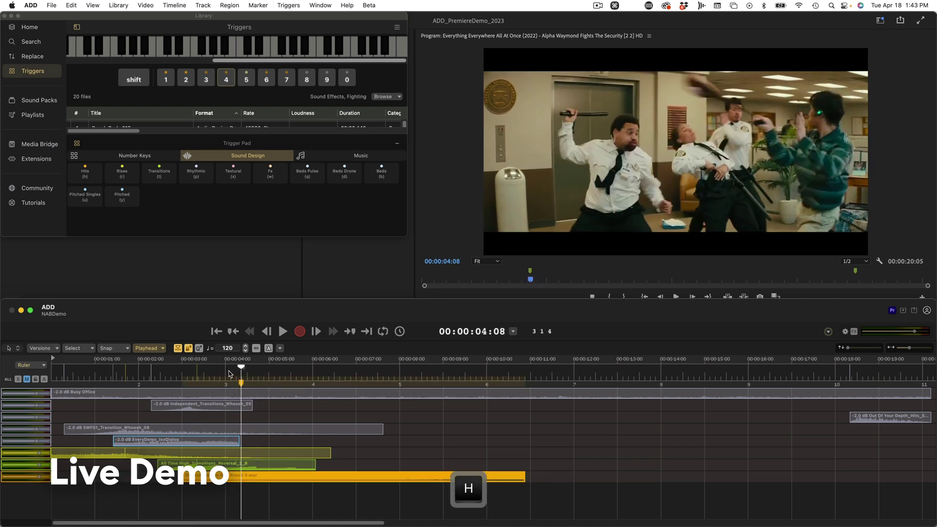
Play back the added rise, transition and hit from just before 00:00:01:16 to 00:00:05:03.
{"action": "left_click", "coordinate": [116, 374]}
{"action": "key", "text": "space"}
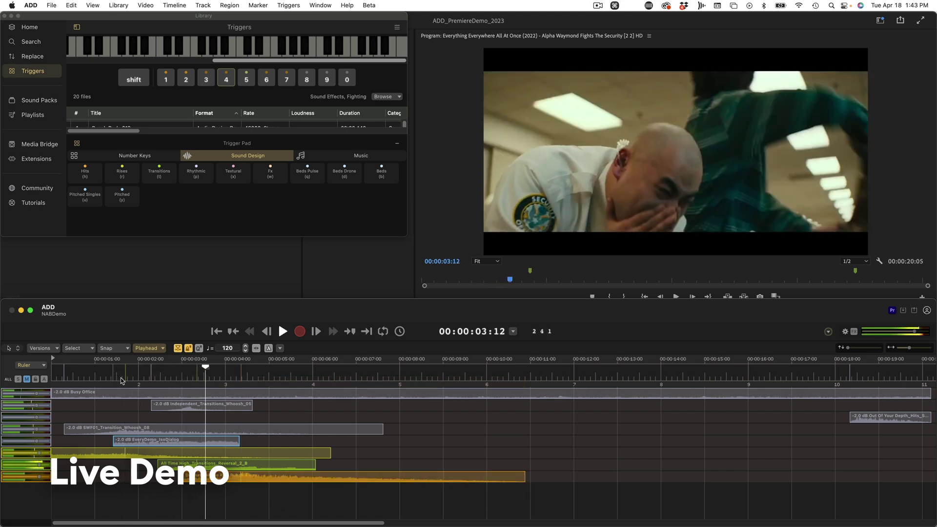
{"action": "key", "text": "space"}
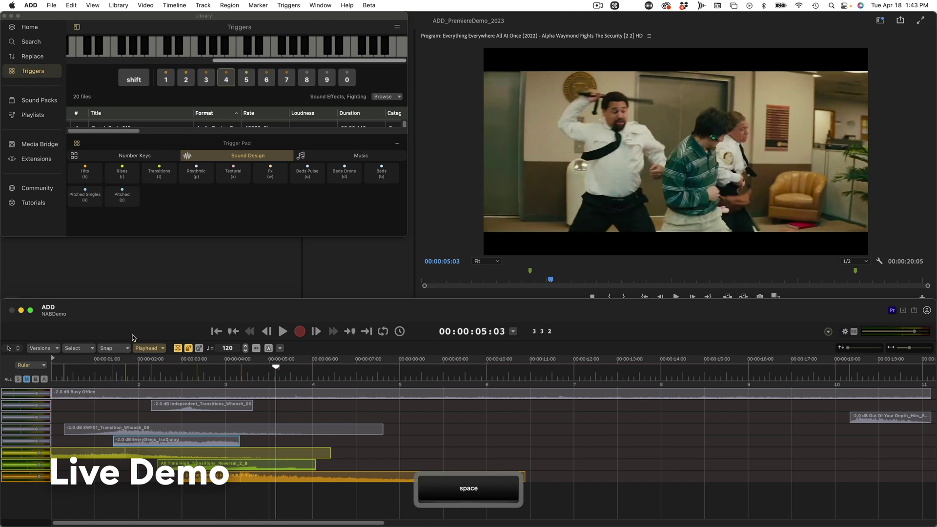
Filter the replacement sounds to the Action genre and the two highest intensity levels.
{"action": "left_click", "coordinate": [32, 57]}
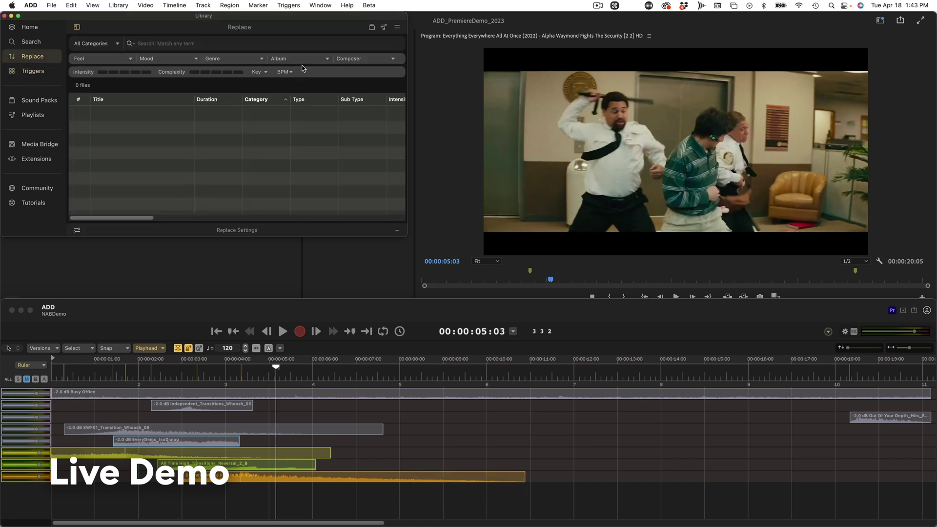
{"action": "left_click", "coordinate": [263, 59]}
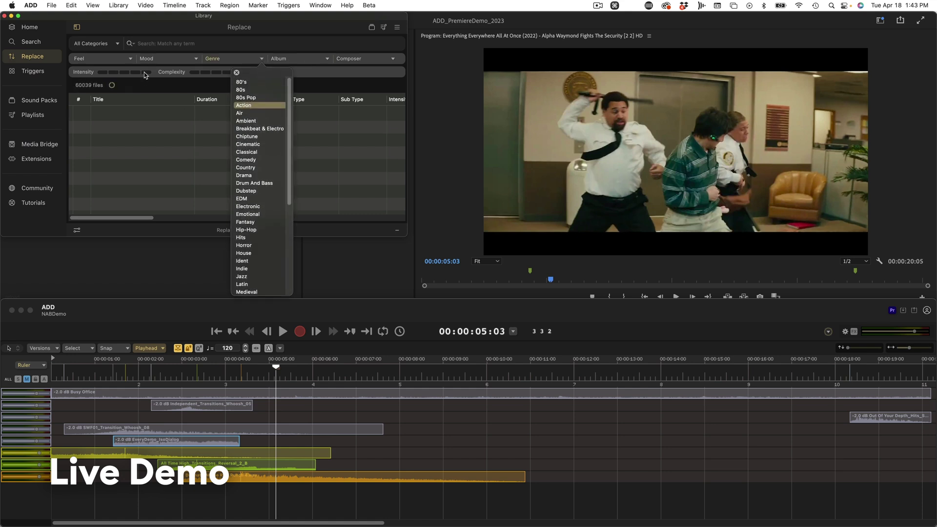
{"action": "left_click", "coordinate": [246, 105]}
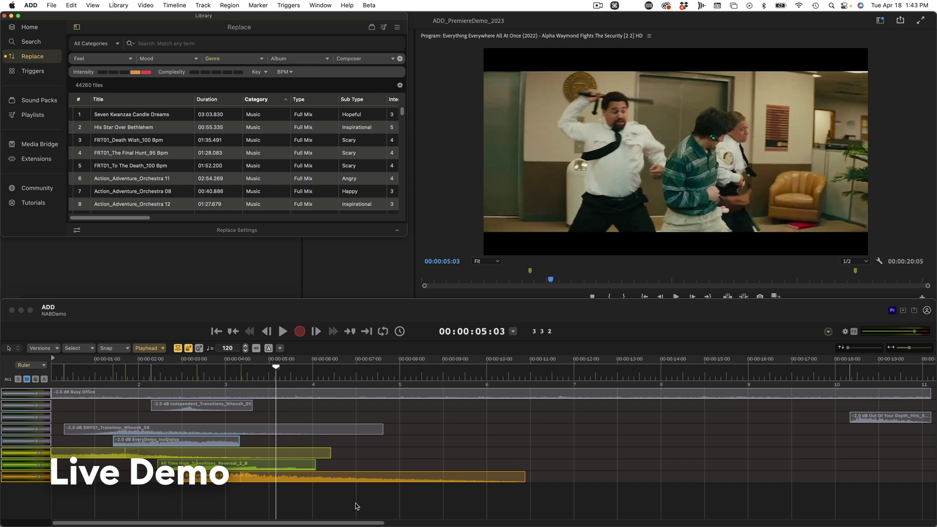
Replace the rise, transition and hit clips with filtered alternatives, and replace the rise clip once more.
{"action": "left_click_drag", "start_coordinate": [335, 513], "coordinate": [193, 455]}
{"action": "key", "text": "super+r"}
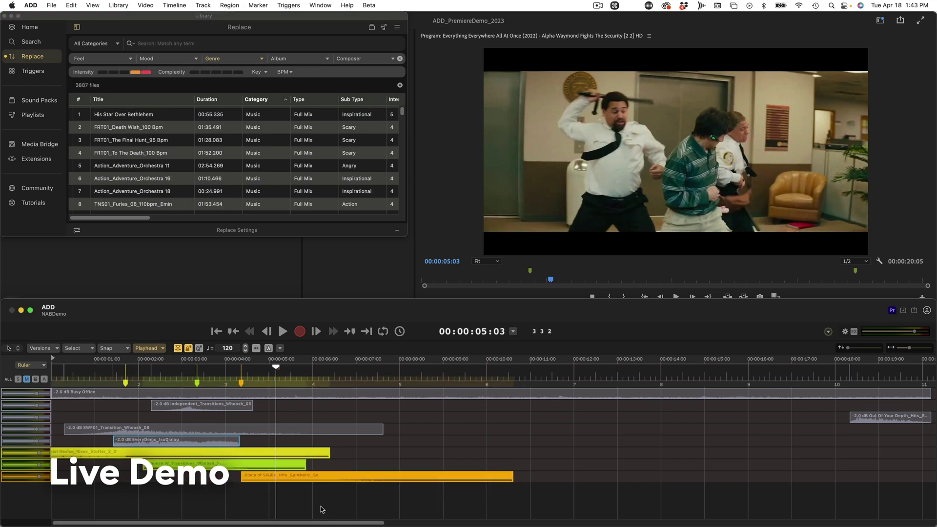
{"action": "left_click", "coordinate": [321, 509]}
{"action": "left_click", "coordinate": [297, 451]}
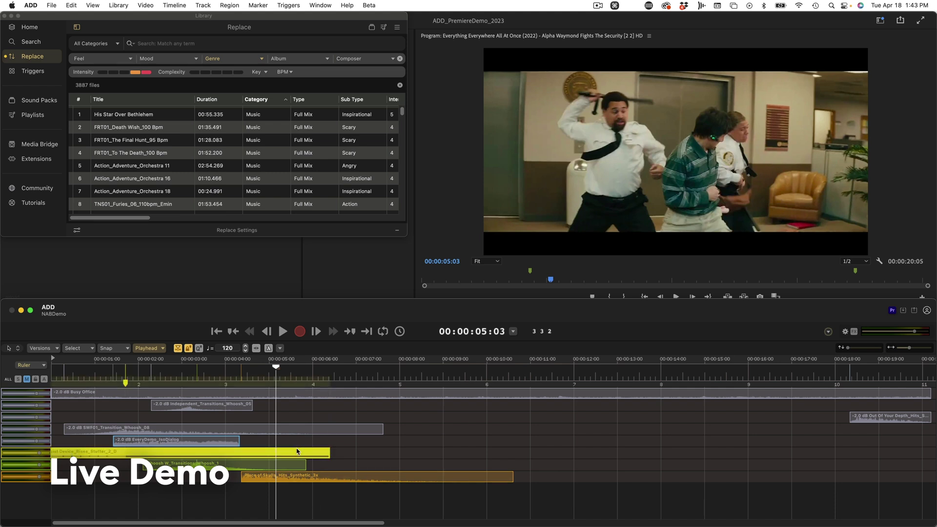
{"action": "key", "text": "super+r"}
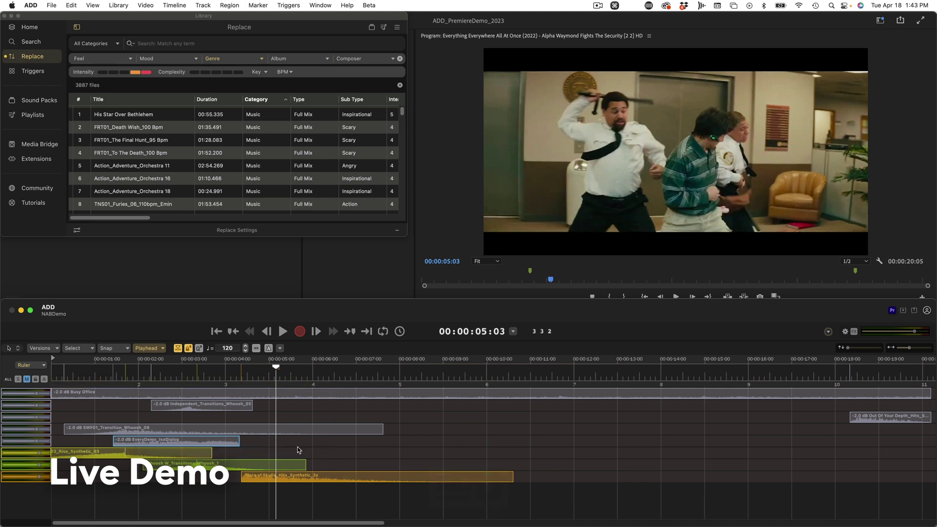
Return the playhead to the start and show the Triggers sound list with the Trigger Pad collapsed.
{"action": "key", "text": "Return"}
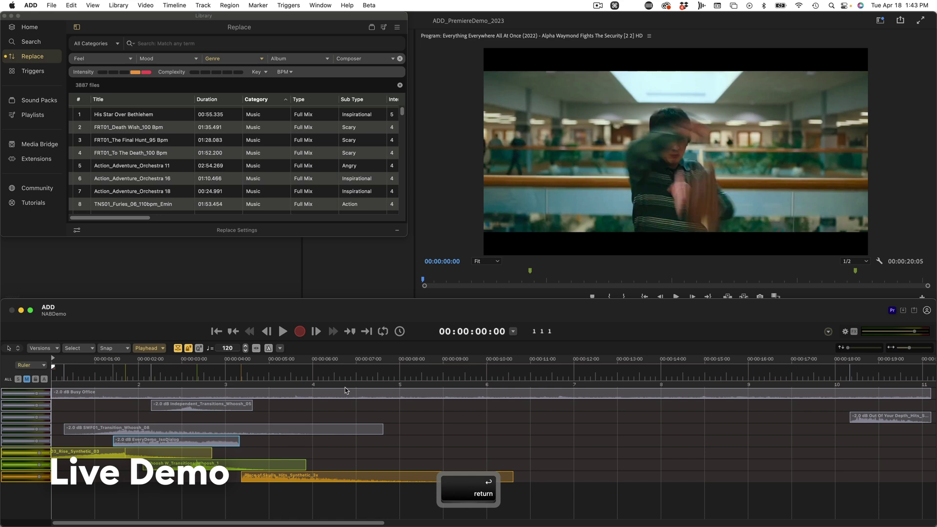
{"action": "left_click", "coordinate": [27, 71]}
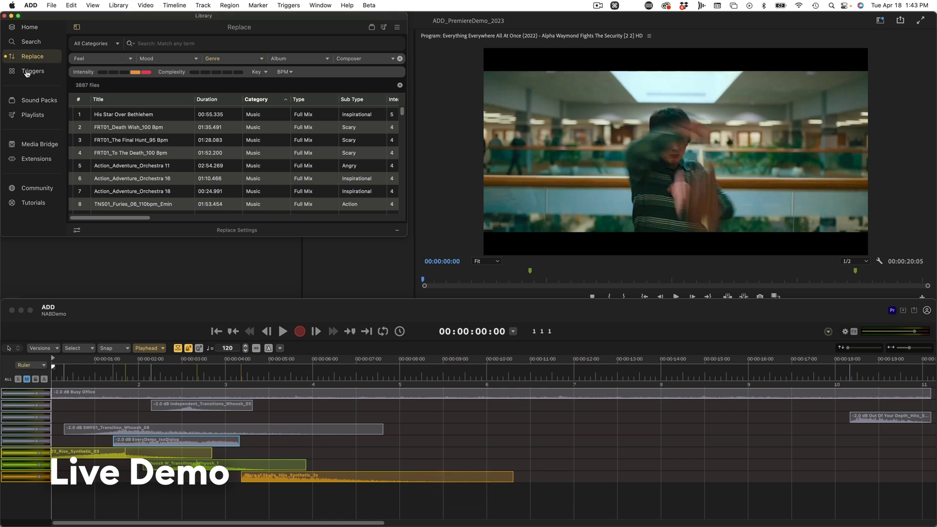
{"action": "left_click", "coordinate": [28, 73]}
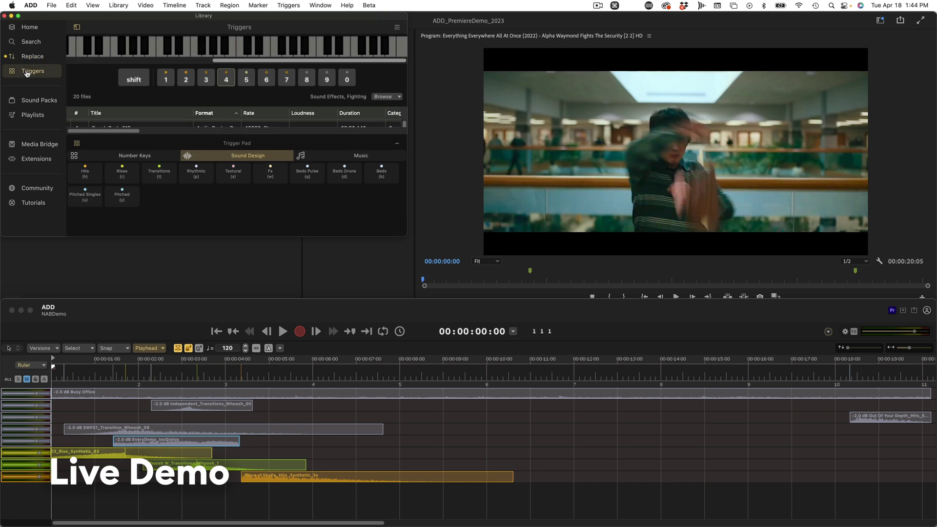
{"action": "left_click", "coordinate": [172, 144]}
{"action": "left_click", "coordinate": [457, 409]}
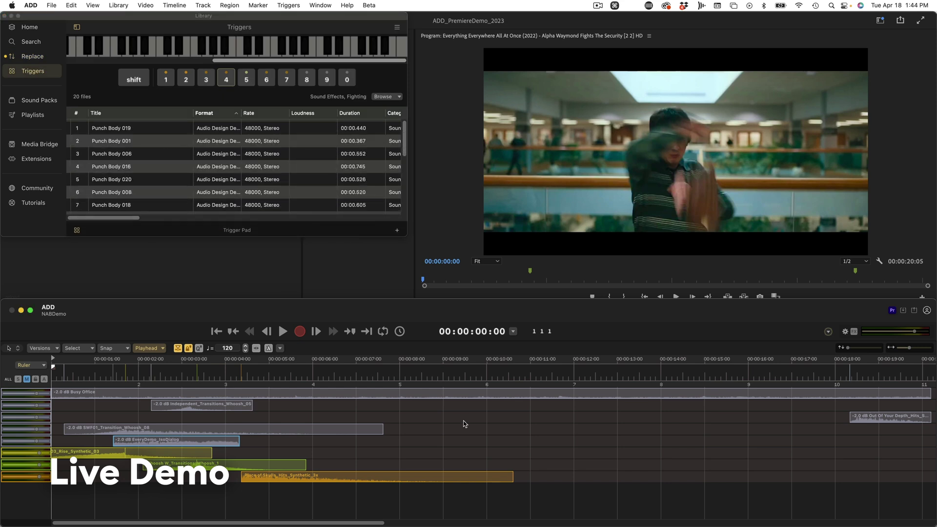
Perform the numbered swoosh, carpet and punch triggers along with the fight during playback, and stop at 00:00:09:12.
{"action": "key", "text": "3"}
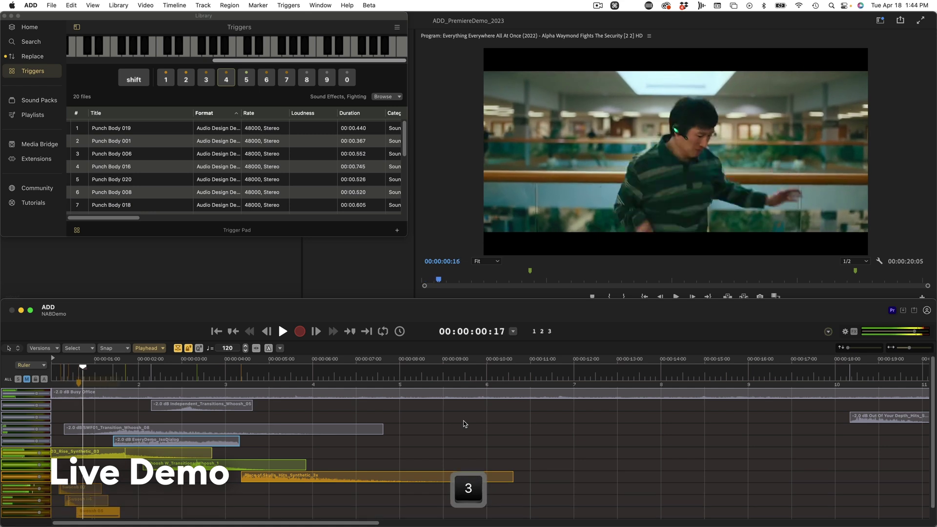
{"action": "key", "text": "1"}
{"action": "key", "text": "3"}
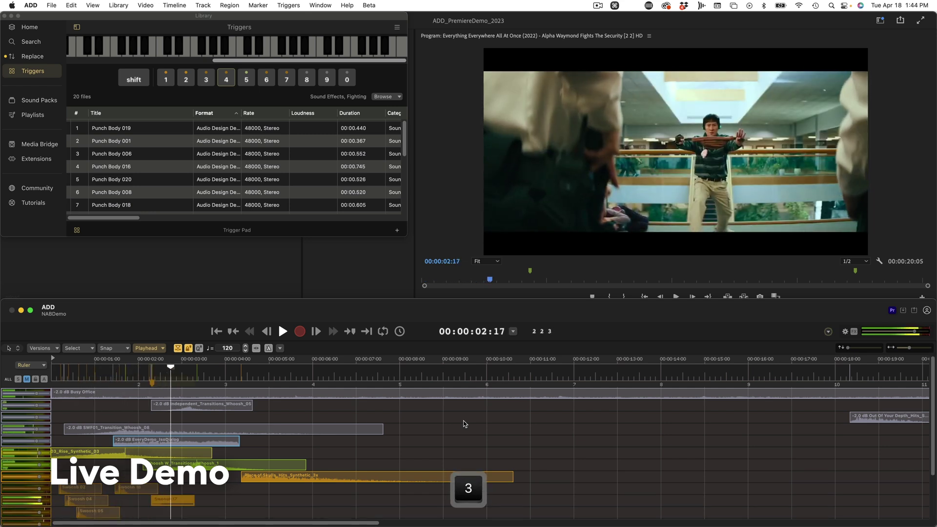
{"action": "key", "text": "3"}
{"action": "key", "text": "2"}
{"action": "key", "text": "3"}
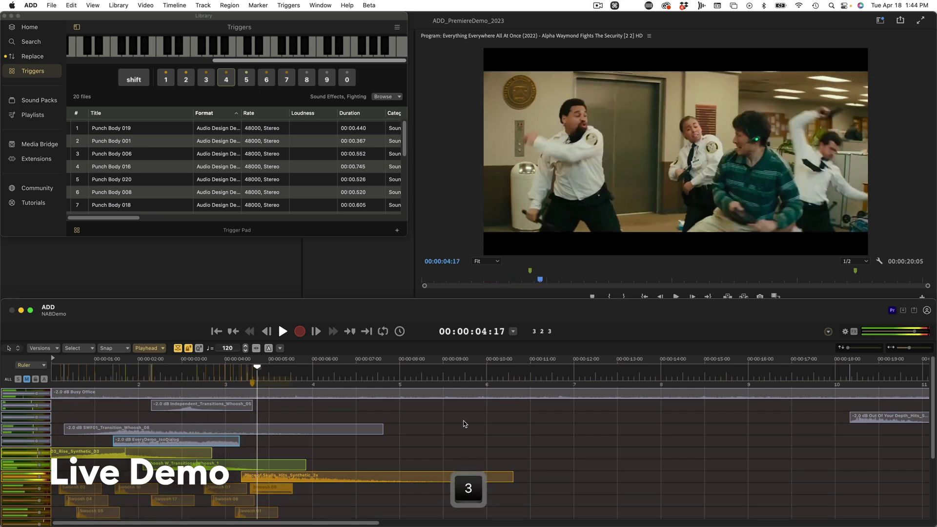
{"action": "key", "text": "3"}
{"action": "key", "text": "2"}
{"action": "key", "text": "1"}
{"action": "key", "text": "3"}
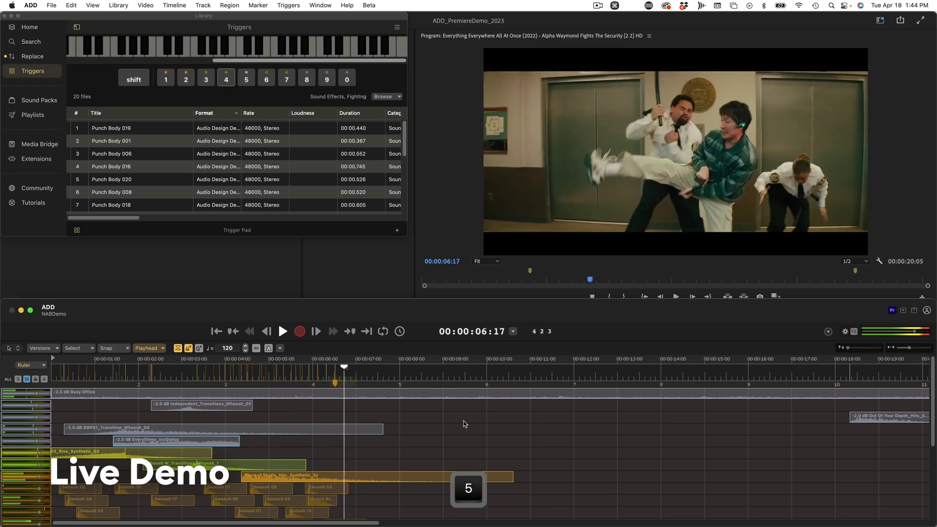
{"action": "key", "text": "2"}
{"action": "key", "text": "3"}
{"action": "key", "text": "1"}
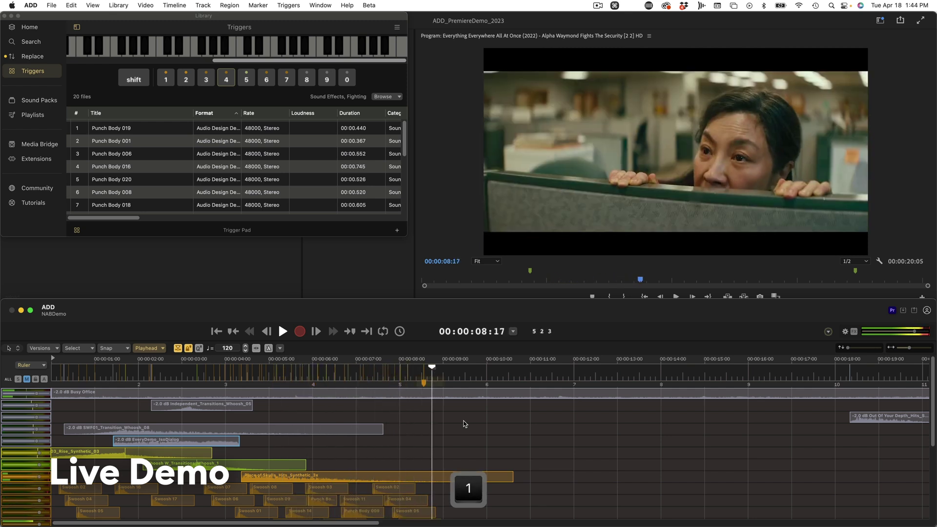
{"action": "key", "text": "4"}
{"action": "key", "text": "space"}
Select all clips in the timeline and mute them.
{"action": "scroll", "coordinate": [395, 440], "scroll_direction": "down", "scroll_amount": 5}
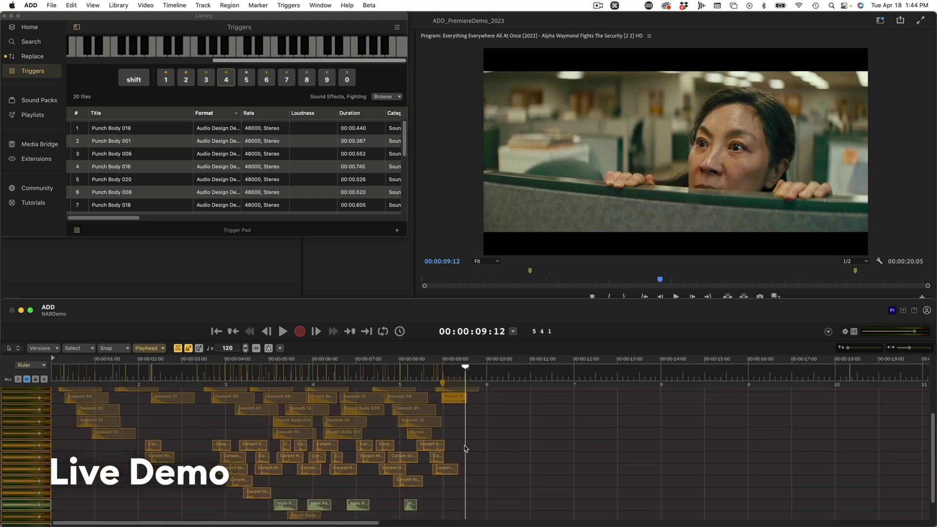
{"action": "scroll", "coordinate": [463, 449], "scroll_direction": "down", "scroll_amount": 2}
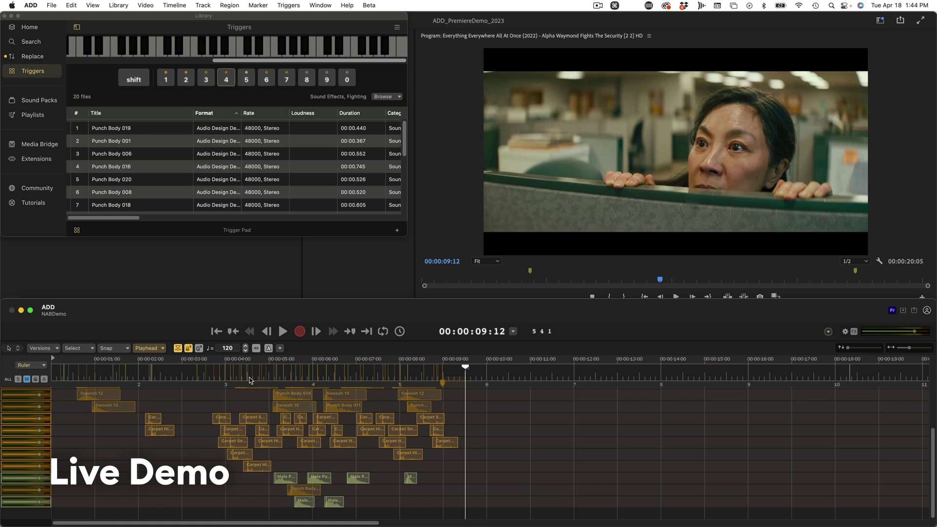
{"action": "key", "text": "super+a"}
{"action": "key", "text": "m"}
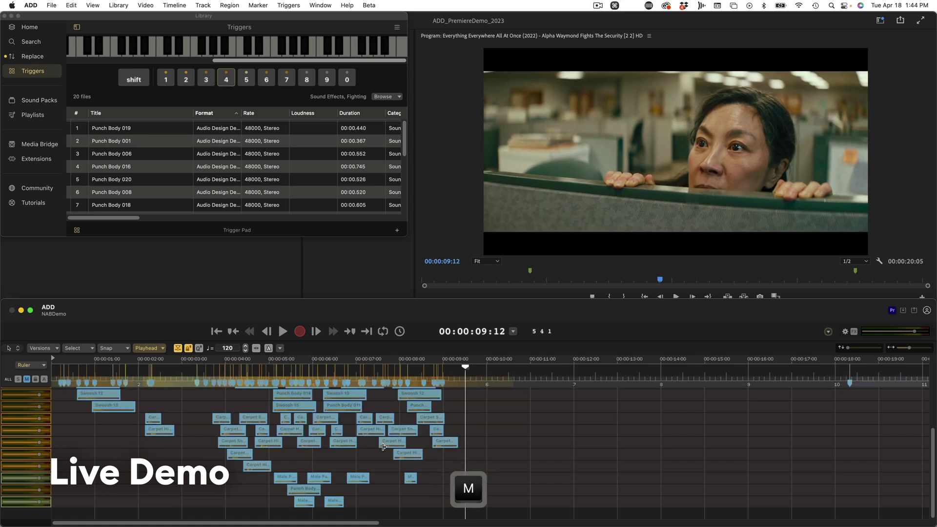
Try a full-mix music clip at 00:00:04:08, audition two replacements for it during playback, and delete it.
{"action": "left_click", "coordinate": [242, 373]}
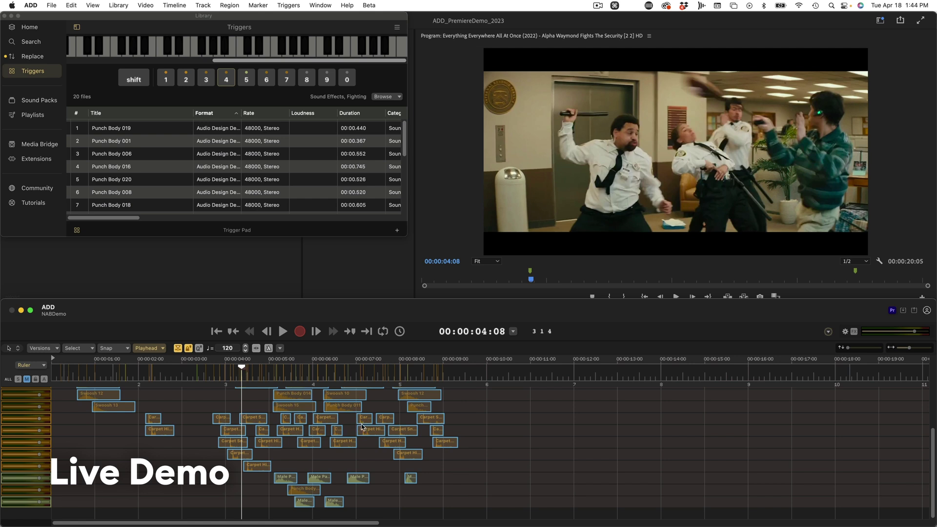
{"action": "key", "text": "z"}
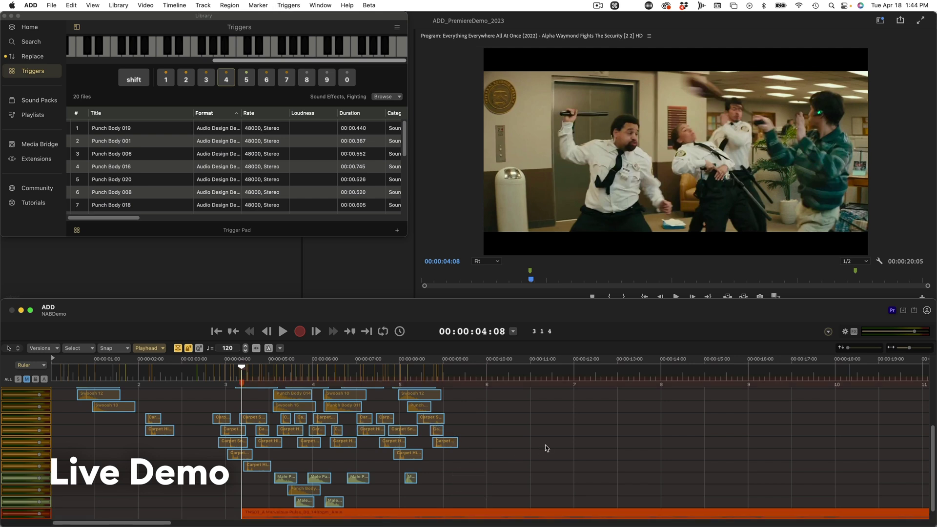
{"action": "key", "text": "space"}
{"action": "key", "text": "super+r"}
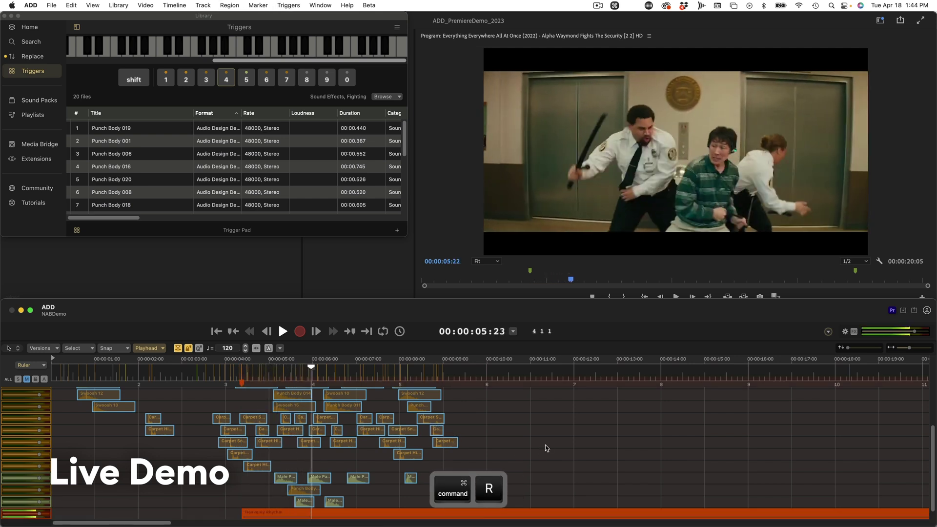
{"action": "key", "text": "super+r"}
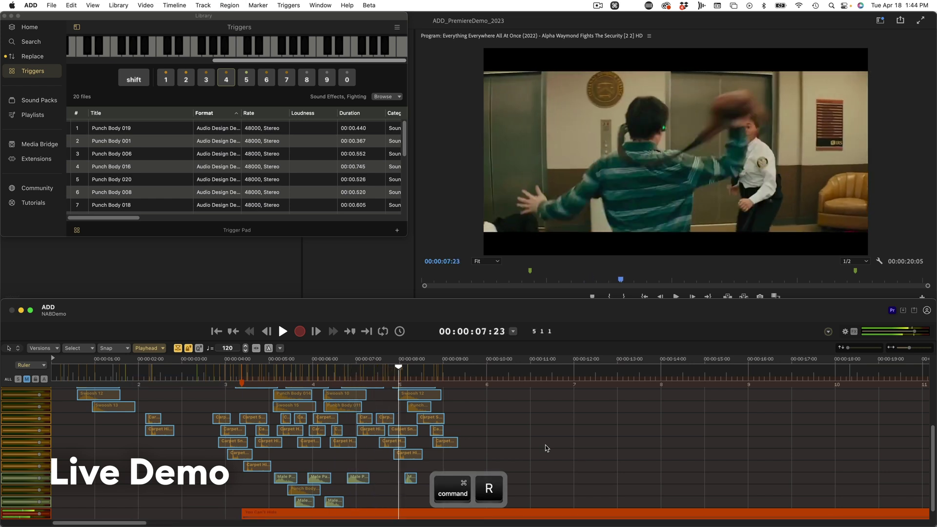
{"action": "key", "text": "space"}
{"action": "key", "text": "BackSpace"}
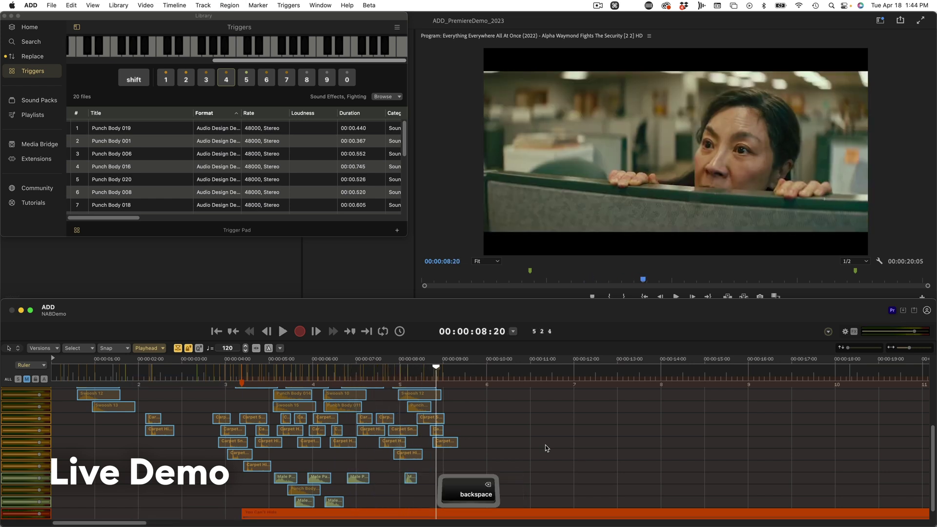
Place the playhead at 00:00:04:08 and show the Music triggers on the expanded Trigger Pad.
{"action": "left_click", "coordinate": [240, 371]}
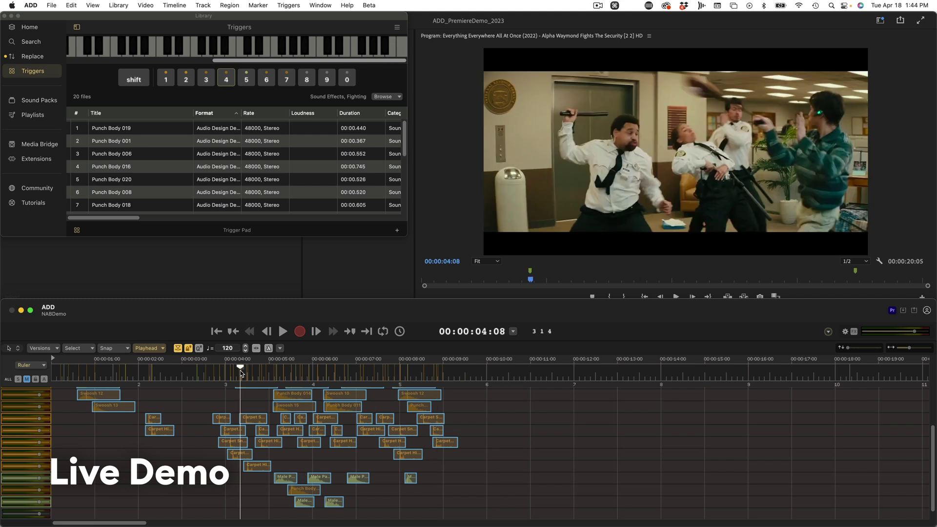
{"action": "left_click", "coordinate": [251, 233]}
{"action": "left_click", "coordinate": [251, 233]}
{"action": "left_click", "coordinate": [369, 156]}
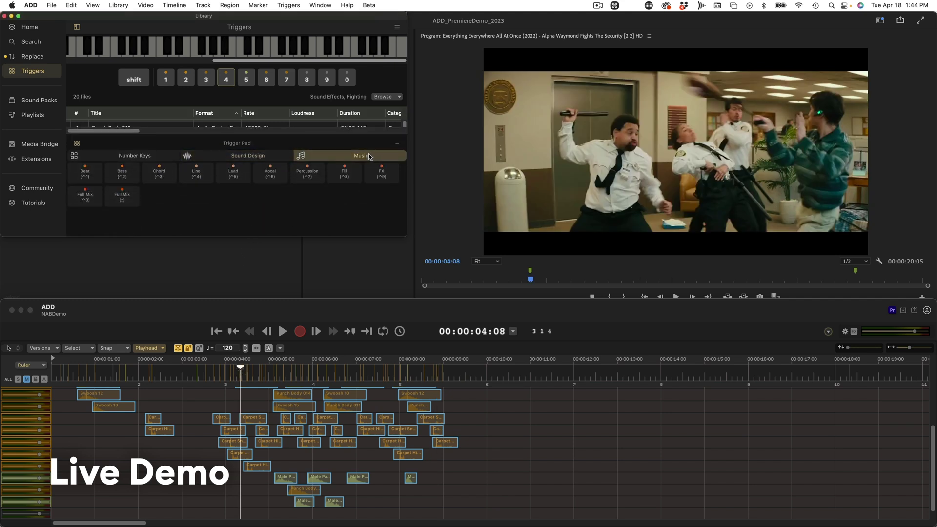
Layer beat, percussion and low strings music clips at 00:00:04:08 and play them back to 00:00:07:15.
{"action": "left_click", "coordinate": [81, 176]}
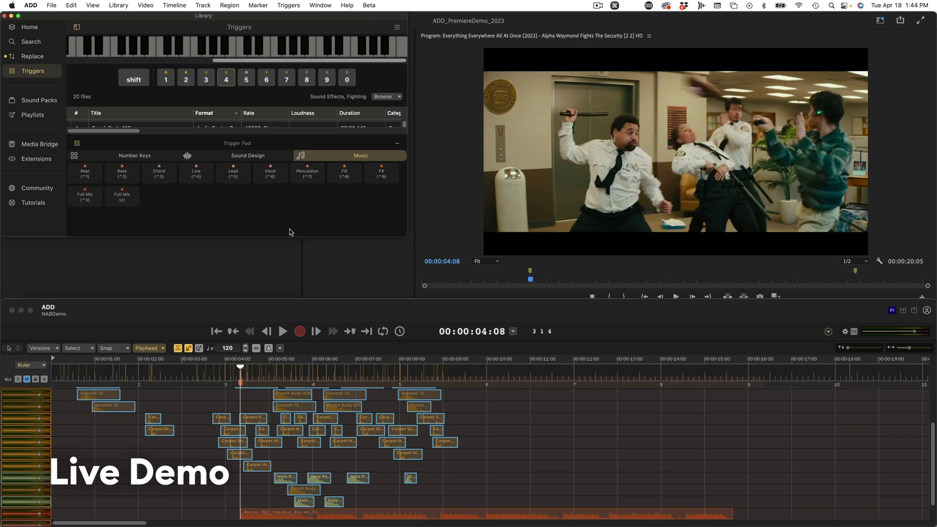
{"action": "key", "text": "ctrl+7"}
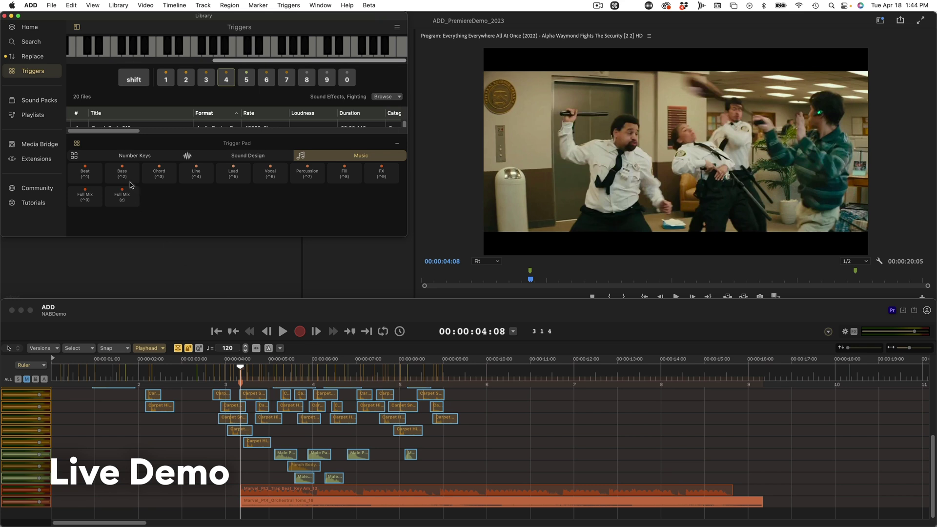
{"action": "left_click", "coordinate": [491, 440]}
{"action": "key", "text": "space"}
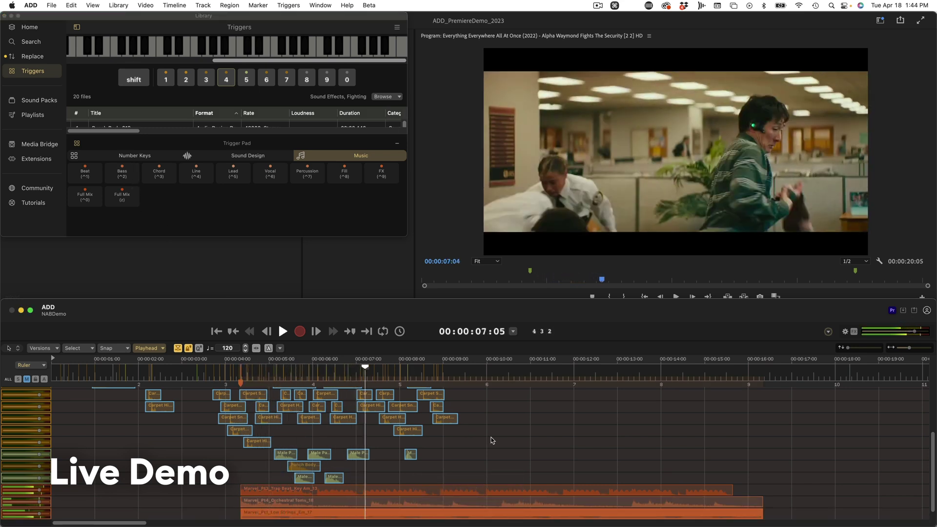
{"action": "key", "text": "space"}
Swap the three music clips for Hybrid Drums, Trap Hats and Low Orchestra alternatives and conform them to the 120 tempo, checking by playback.
{"action": "left_click_drag", "start_coordinate": [639, 439], "coordinate": [543, 523]}
{"action": "key", "text": "super+r"}
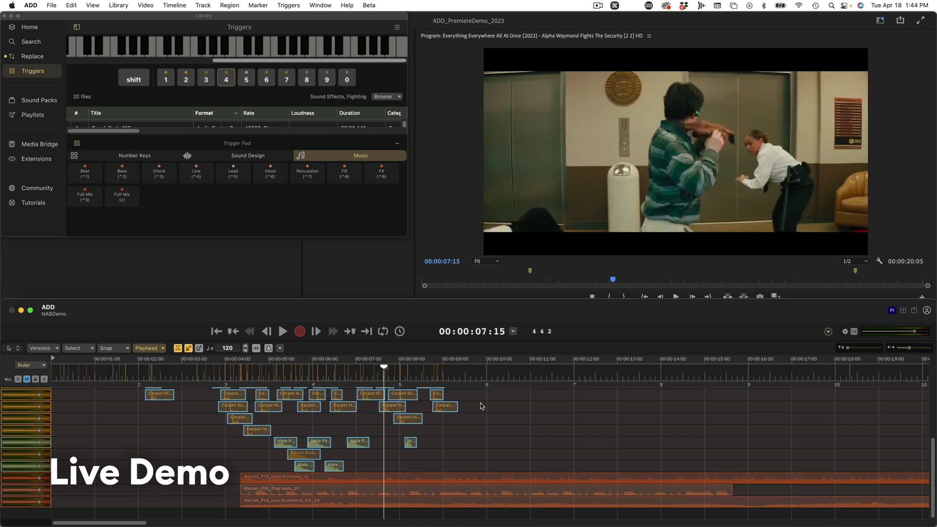
{"action": "left_click", "coordinate": [256, 348]}
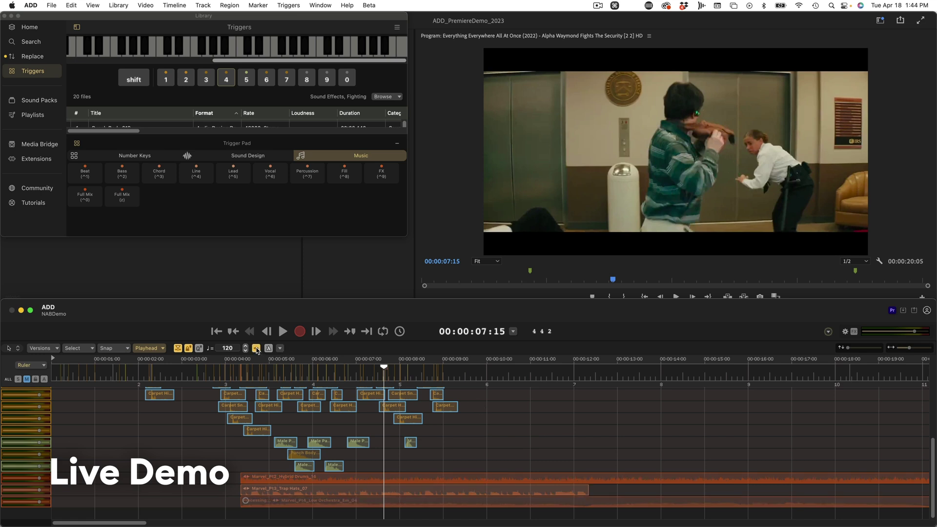
{"action": "left_click", "coordinate": [232, 371]}
{"action": "key", "text": "space"}
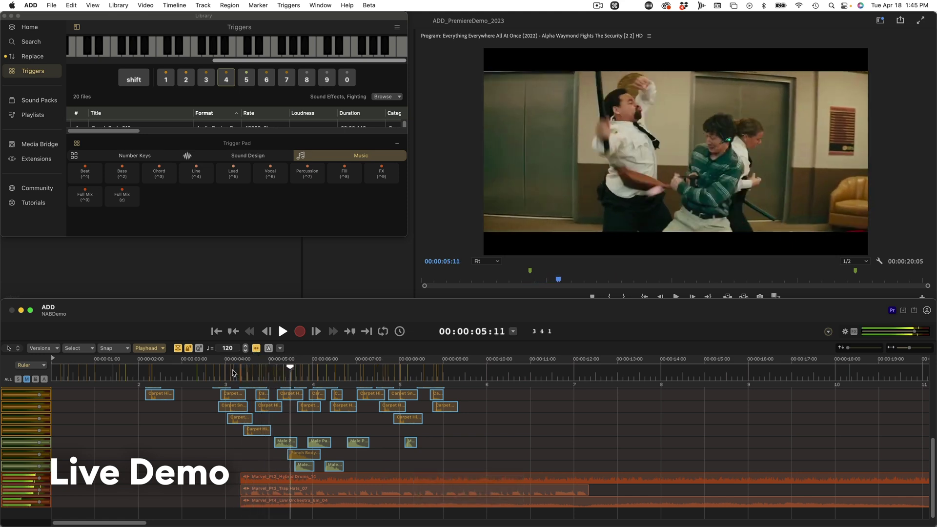
{"action": "key", "text": "space"}
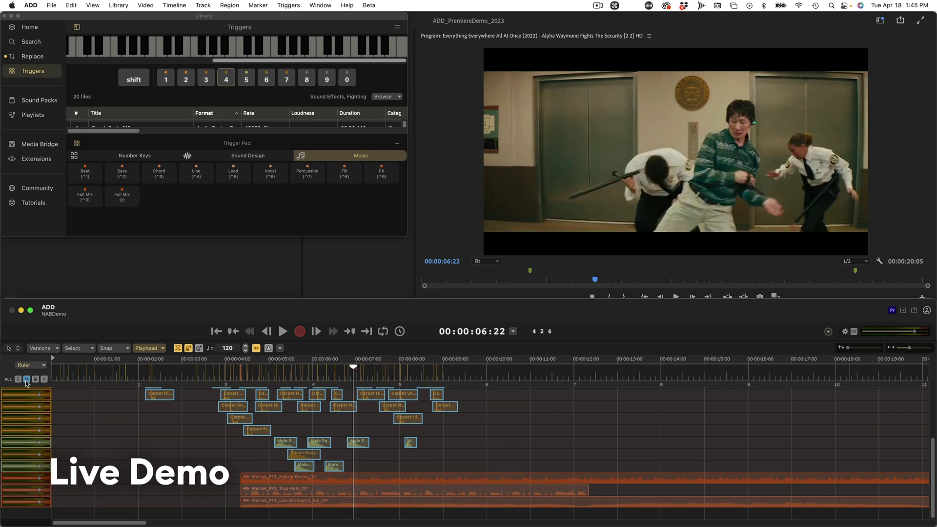
Unmute the clips and play the full mix from the start to 00:00:09:22, reviewing the tracks.
{"action": "left_click", "coordinate": [256, 404]}
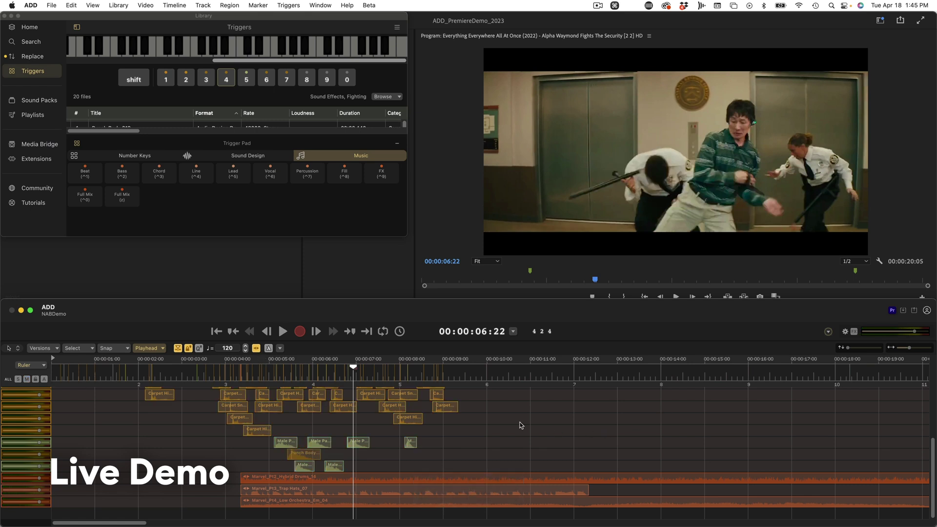
{"action": "key", "text": "Return"}
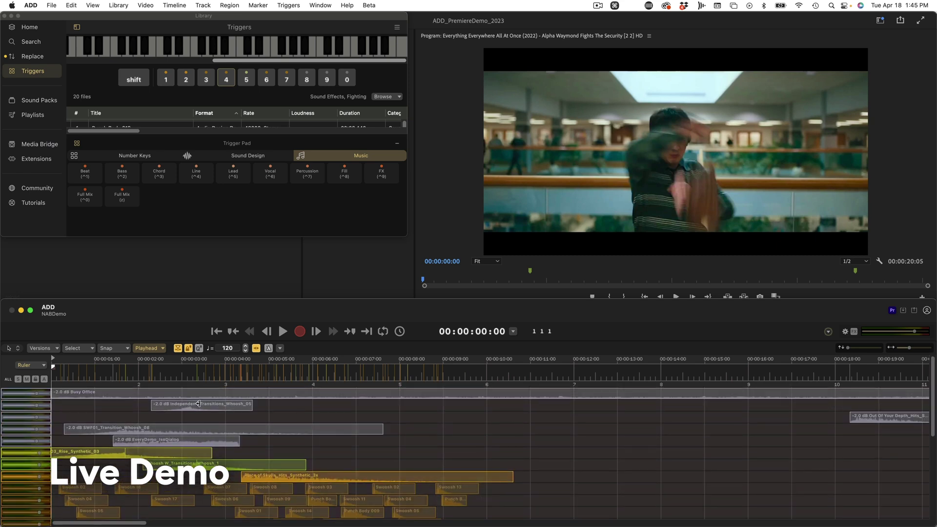
{"action": "left_click", "coordinate": [188, 444]}
{"action": "key", "text": "space"}
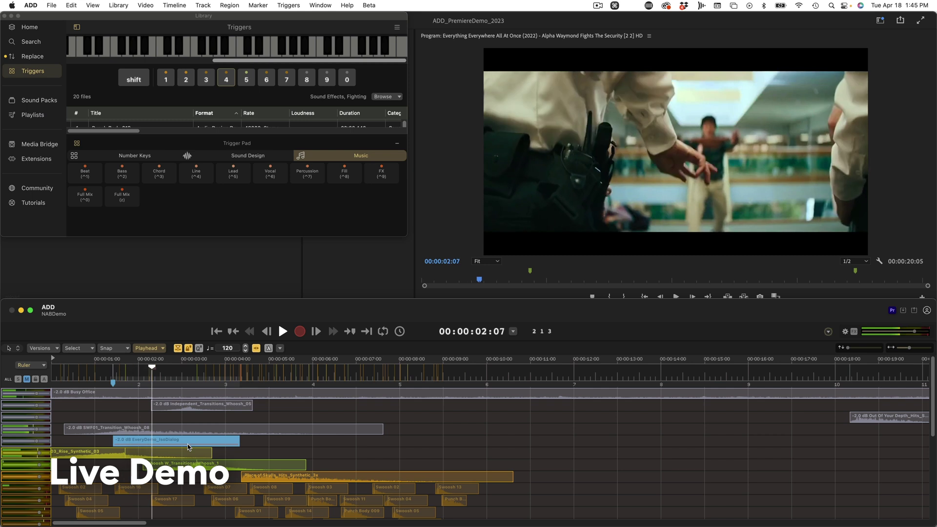
{"action": "scroll", "coordinate": [404, 431], "scroll_direction": "down", "scroll_amount": 2}
{"action": "scroll", "coordinate": [402, 426], "scroll_direction": "down", "scroll_amount": 6}
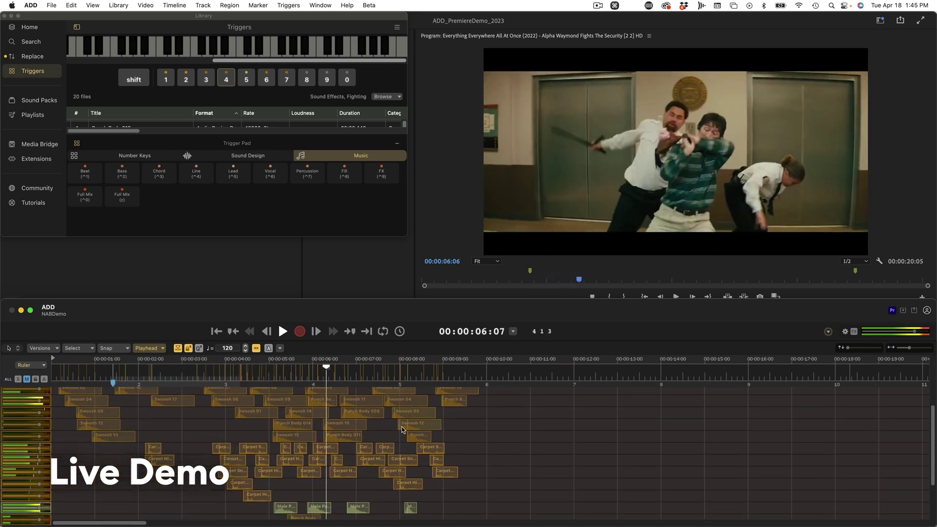
{"action": "scroll", "coordinate": [402, 428], "scroll_direction": "down", "scroll_amount": 5}
{"action": "scroll", "coordinate": [402, 428], "scroll_direction": "up", "scroll_amount": 15}
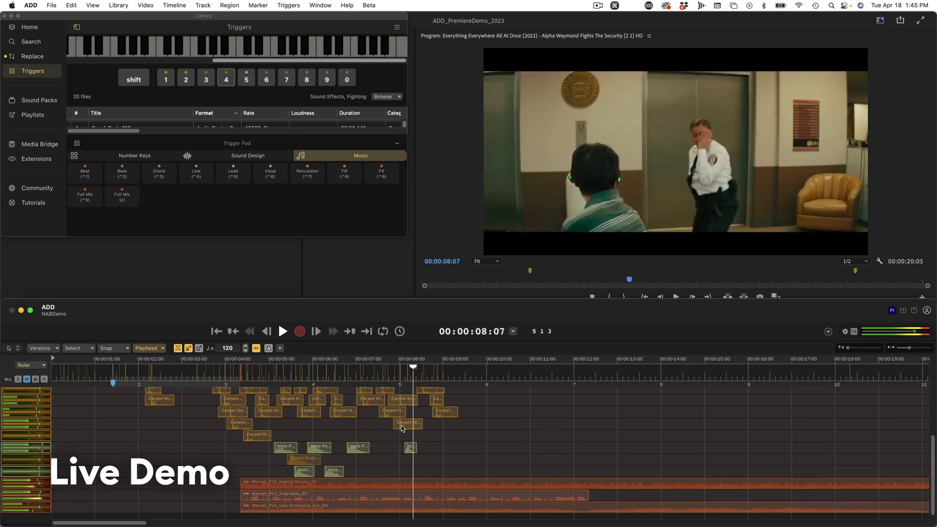
{"action": "key", "text": "space"}
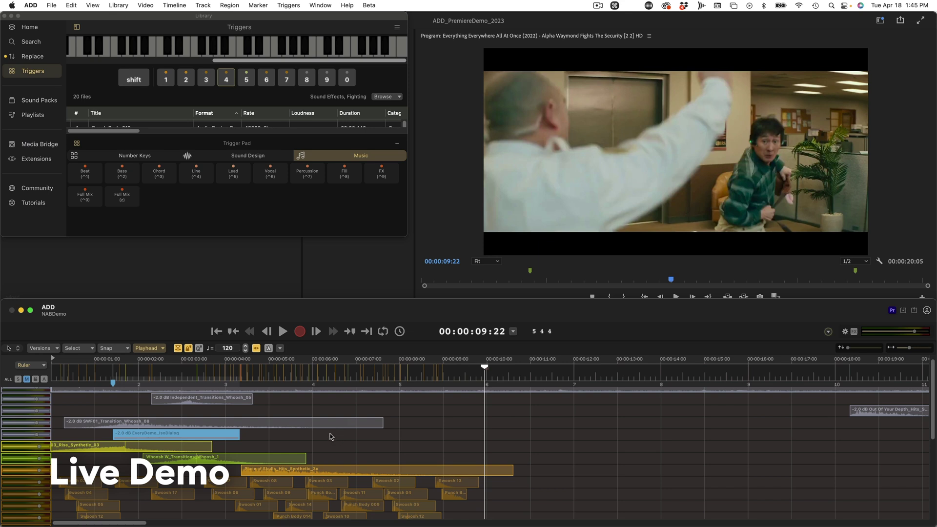
Solo the EveryDemo_IsoDialog clip and listen to it up to 00:00:03:15.
{"action": "left_click", "coordinate": [256, 440]}
{"action": "left_click", "coordinate": [216, 435]}
{"action": "key", "text": "s"}
{"action": "left_click", "coordinate": [124, 367]}
{"action": "key", "text": "space"}
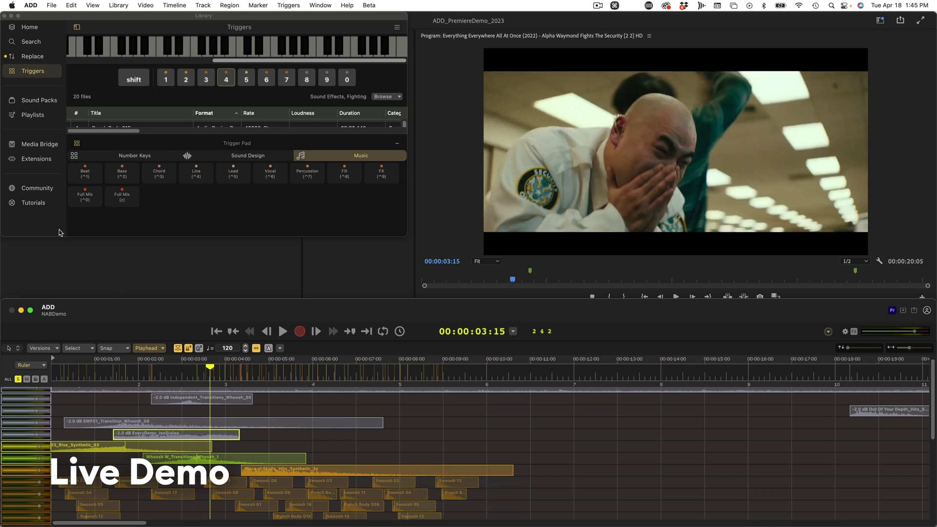
Open the stem isolator in Media Bridge and split the EveryDemo_IsoDialog clip into voice and no-voice clips.
{"action": "left_click", "coordinate": [39, 145]}
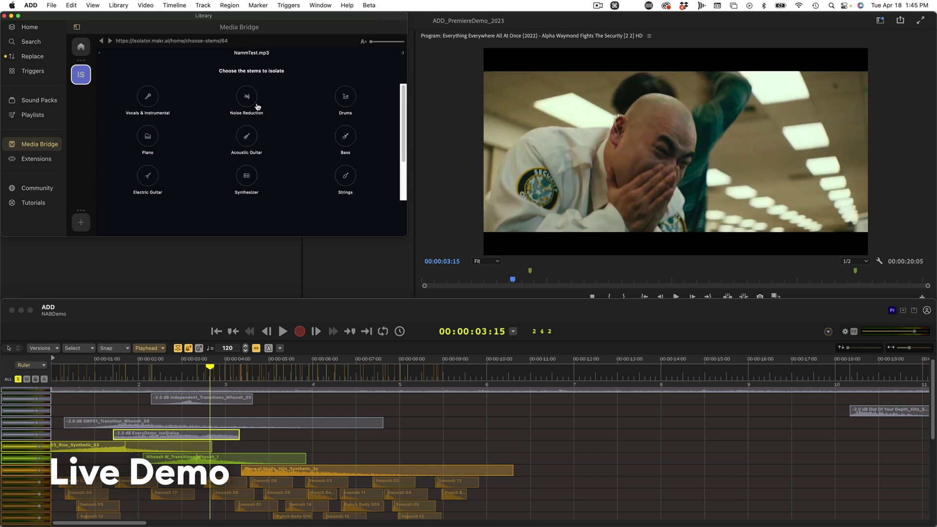
{"action": "left_click", "coordinate": [257, 433]}
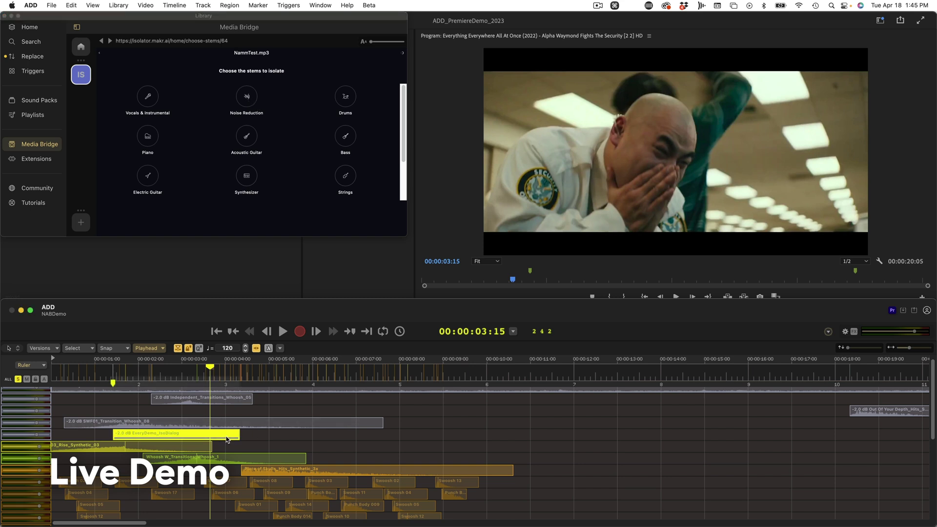
{"action": "key", "text": "alt+shift"}
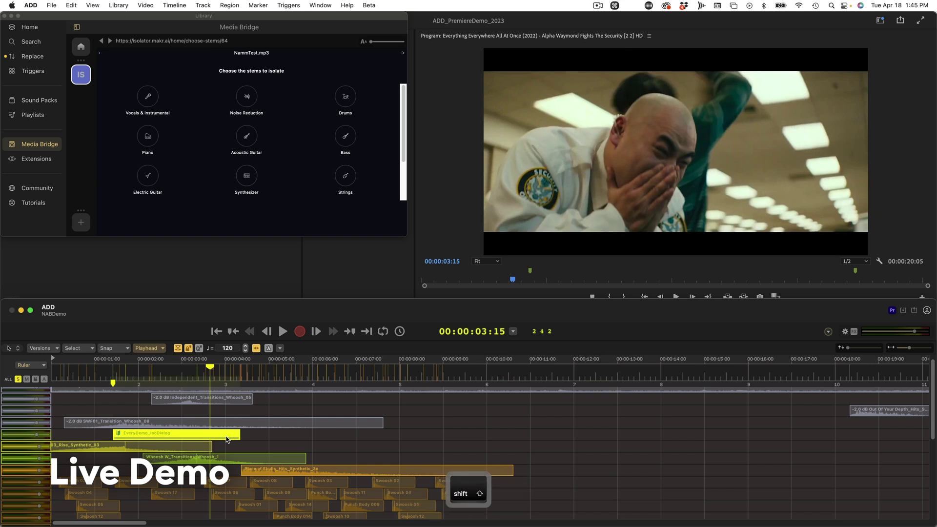
{"action": "key", "text": "shift+m"}
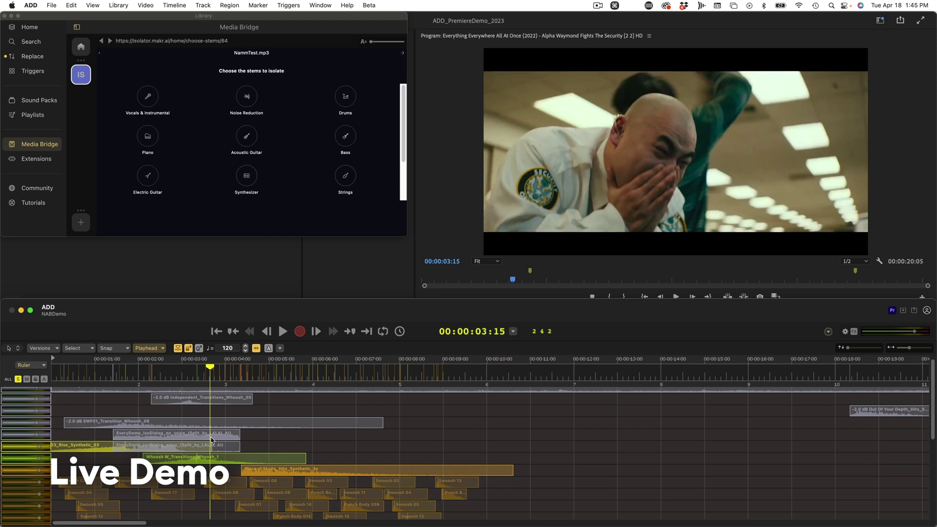
Solo the no-voice clip, listen to it from 00:00:01:19, and delete it.
{"action": "left_click", "coordinate": [213, 433]}
{"action": "key", "text": "s"}
{"action": "left_click", "coordinate": [130, 372]}
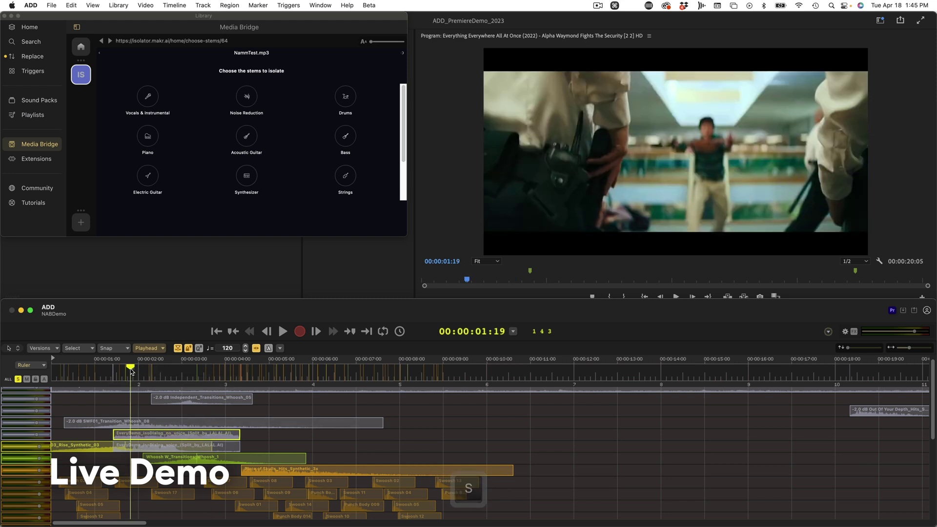
{"action": "key", "text": "space"}
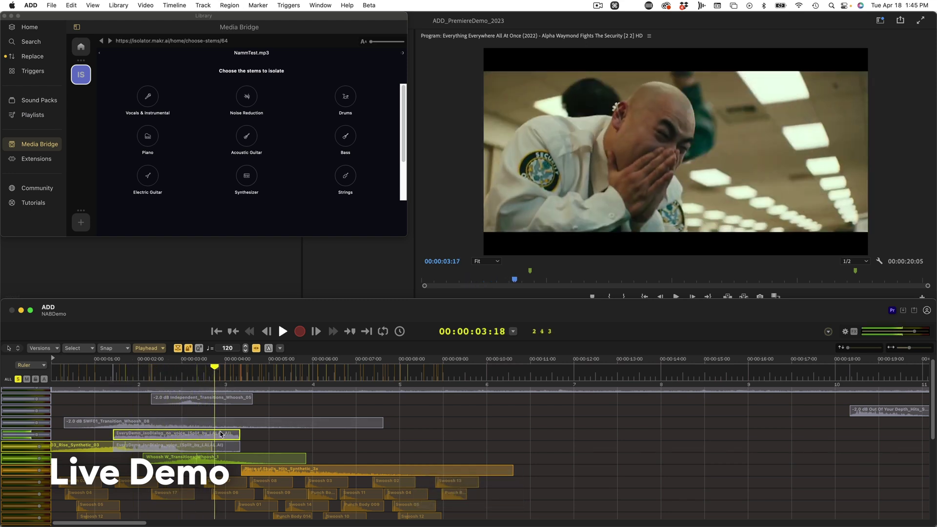
{"action": "key", "text": "space"}
{"action": "key", "text": "BackSpace"}
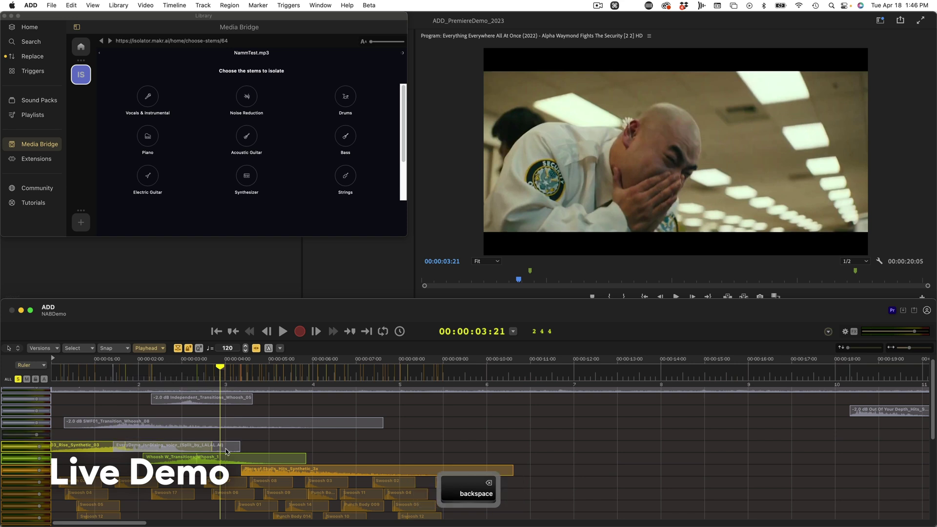
Move the isolated voice clip up to the emptied dialog track and listen to it in solo.
{"action": "left_click_drag", "start_coordinate": [224, 447], "coordinate": [220, 434]}
{"action": "key", "text": "space"}
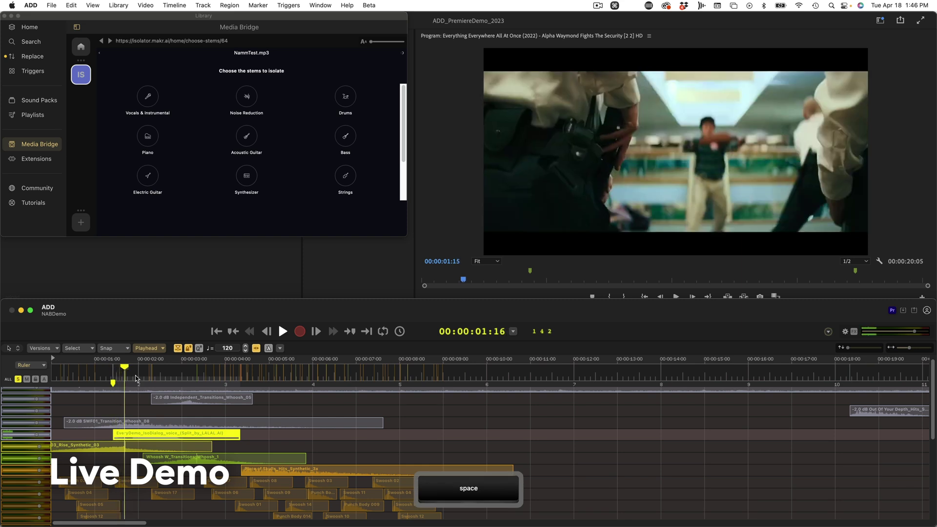
{"action": "key", "text": "space"}
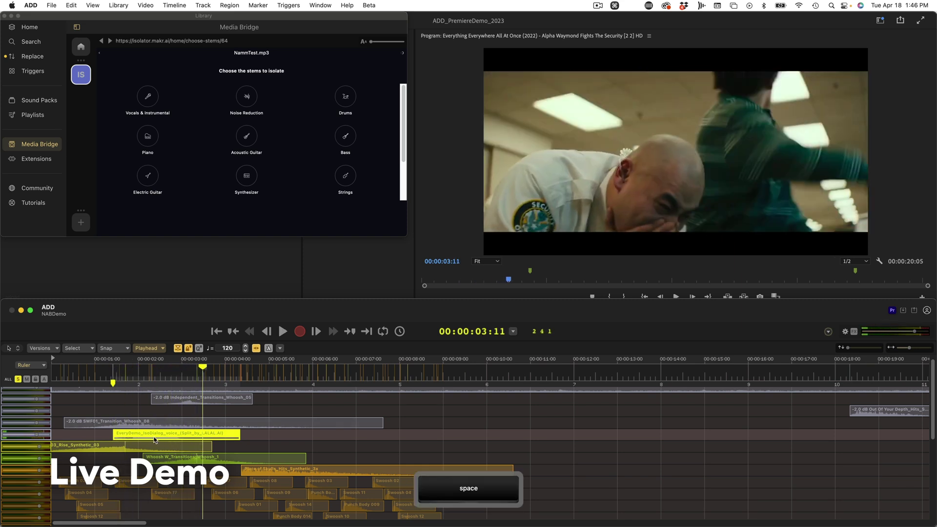
Turn off the solo and lower the isolated voice clip's gain to -12.0 dB.
{"action": "left_click", "coordinate": [200, 435]}
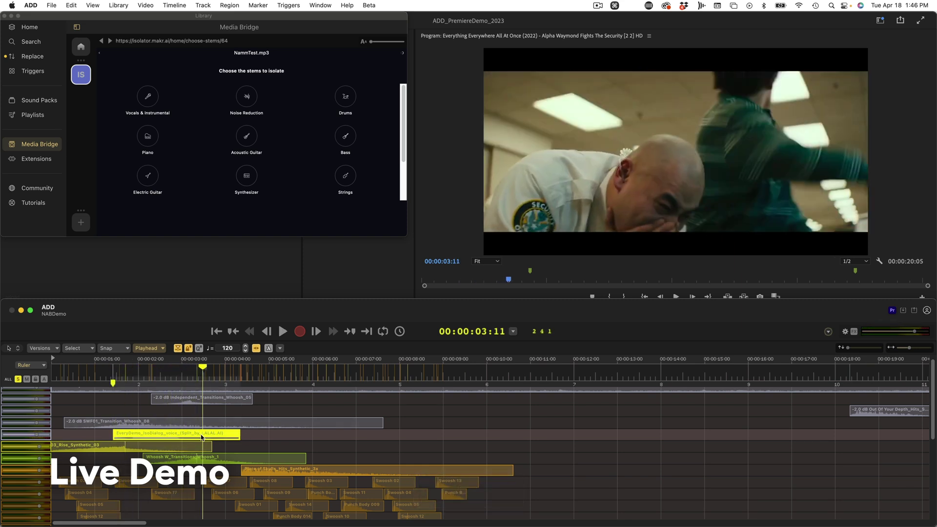
{"action": "key", "text": "shift+Down"}
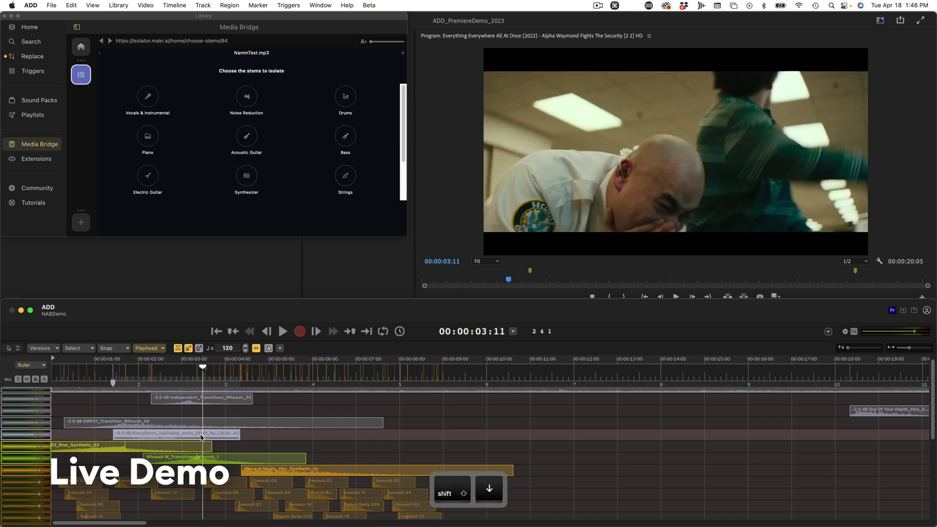
{"action": "key", "text": "shift+Down"}
{"action": "key", "text": "shift+Down"}
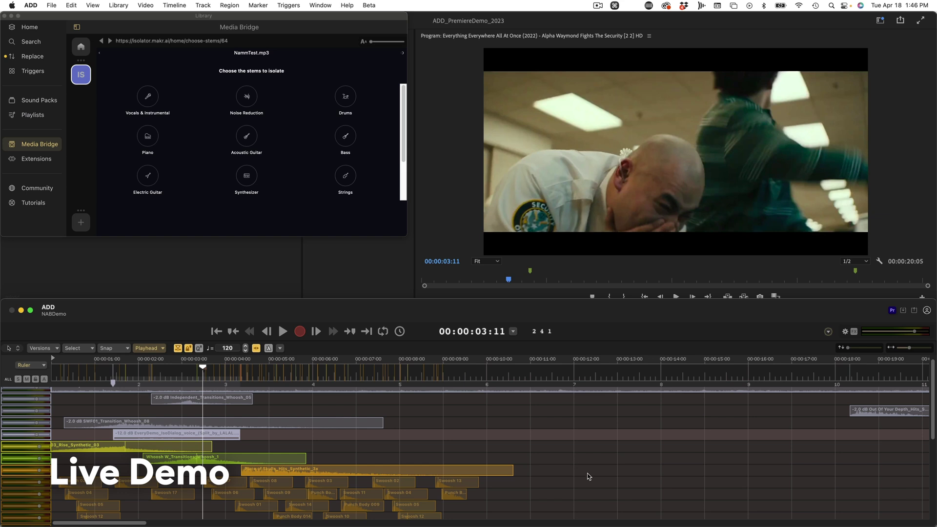
Auto-gain all regions on the timeline to a target level of -23 LUFS and clear the selection.
{"action": "scroll", "coordinate": [575, 460], "scroll_direction": "down", "scroll_amount": 5}
{"action": "scroll", "coordinate": [592, 459], "scroll_direction": "up", "scroll_amount": 1}
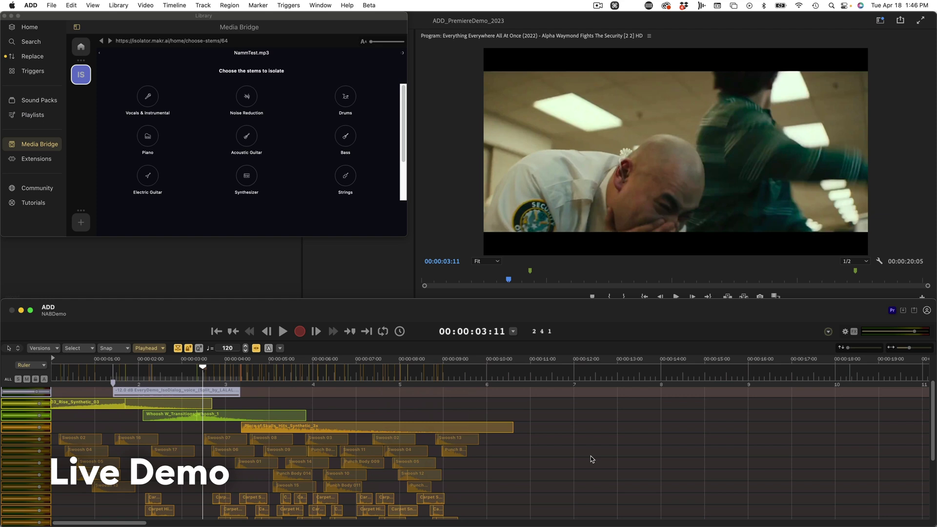
{"action": "key", "text": "super+a"}
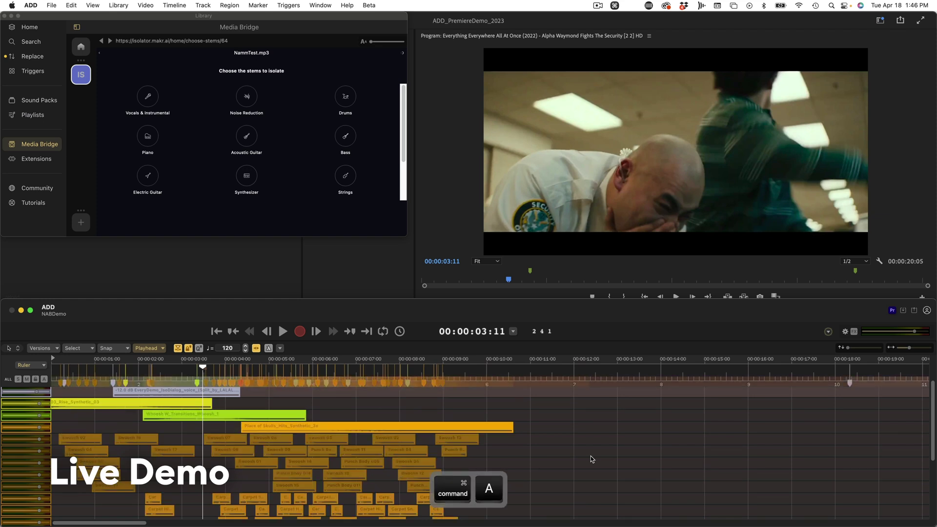
{"action": "key", "text": "alt+g"}
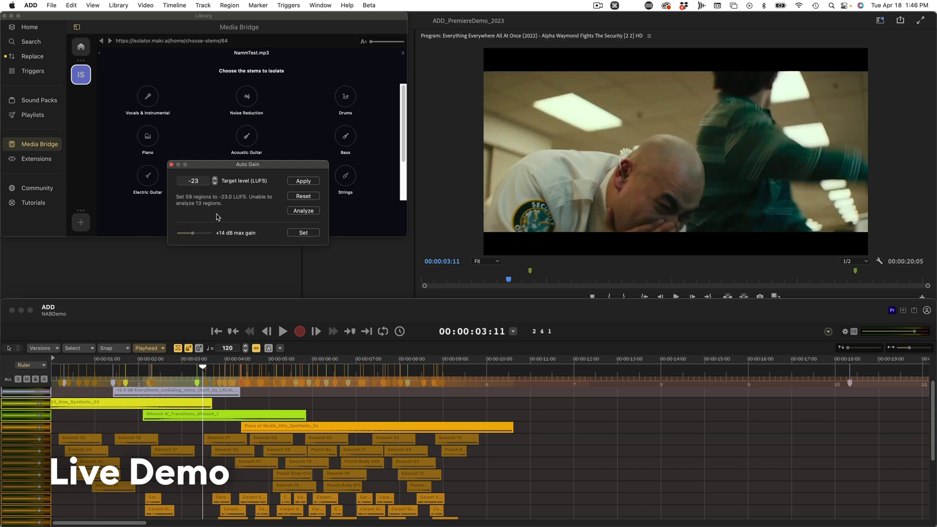
{"action": "left_click", "coordinate": [172, 165]}
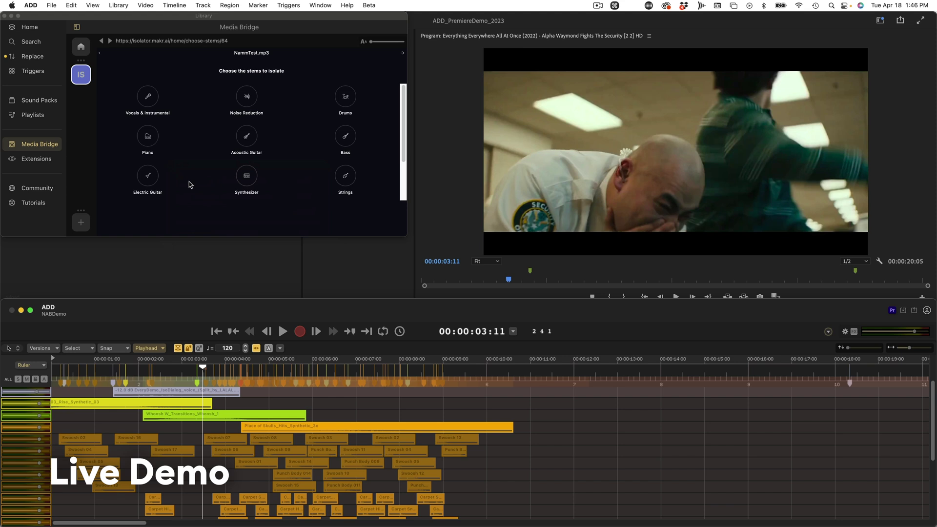
{"action": "left_click", "coordinate": [619, 429]}
Send the NABDemo timeline sequence from ADD to Adobe Premiere Pro through the Premiere Pro extension.
{"action": "left_click", "coordinate": [37, 159]}
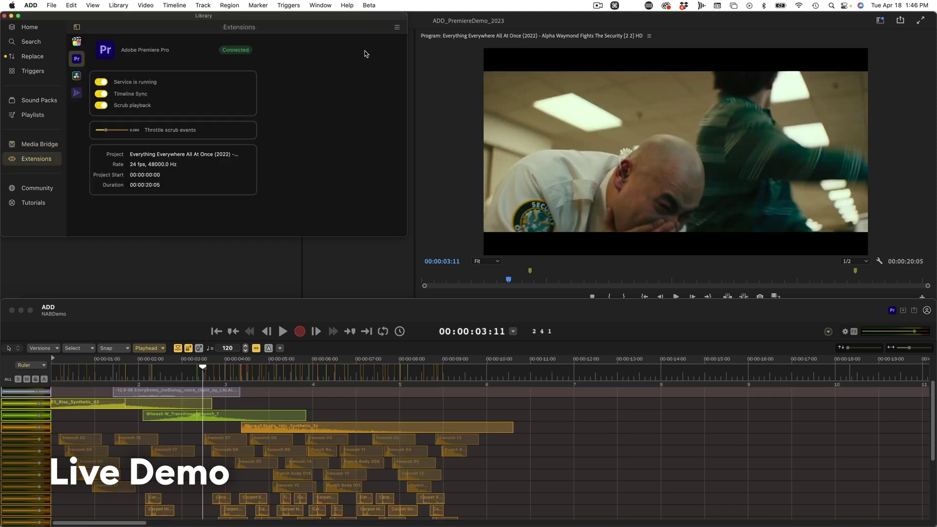
{"action": "left_click", "coordinate": [397, 27]}
{"action": "mouse_move", "coordinate": [405, 40]}
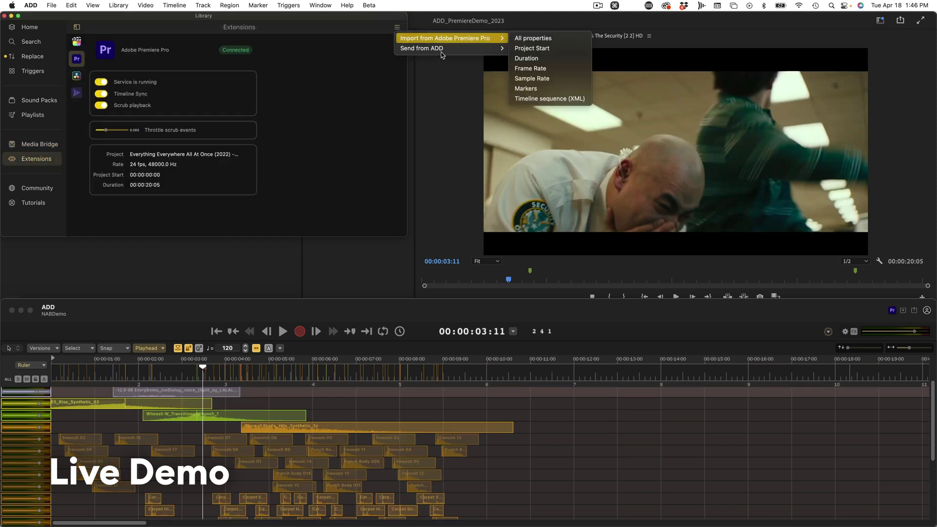
{"action": "mouse_move", "coordinate": [442, 49]}
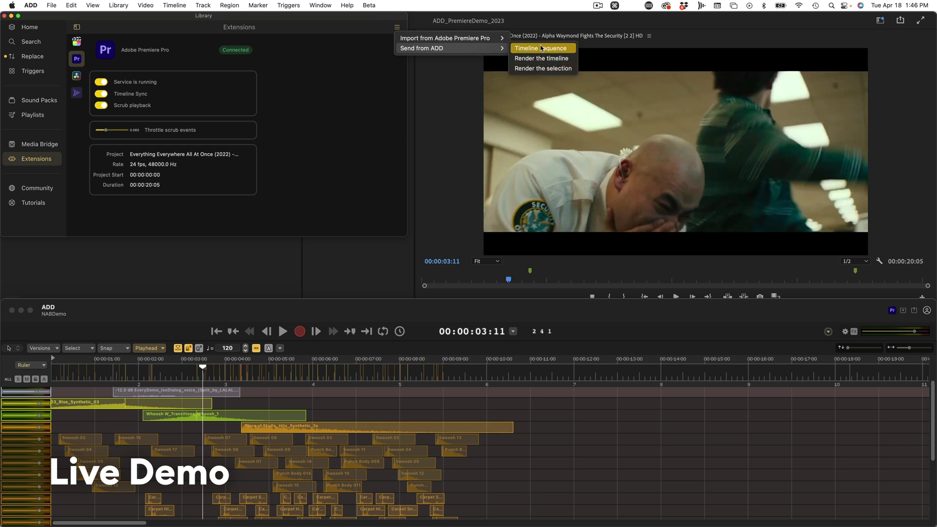
{"action": "left_click", "coordinate": [541, 47]}
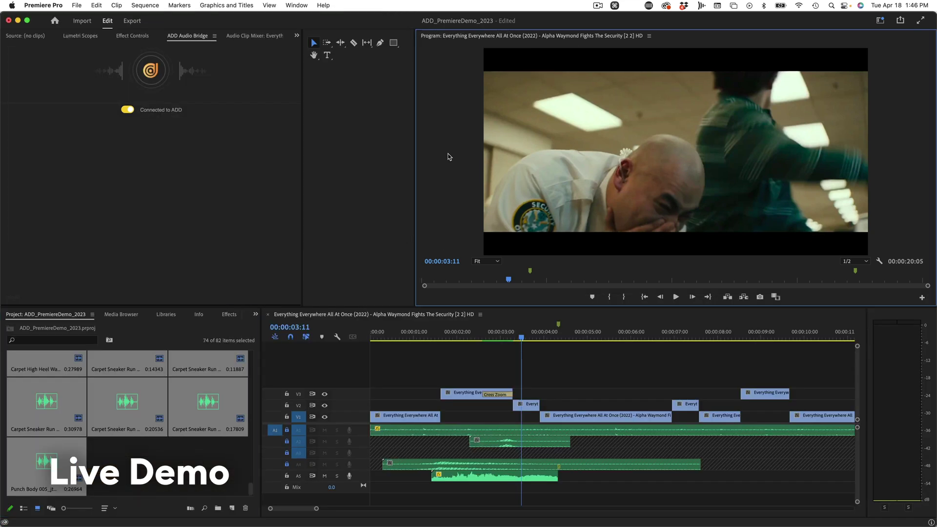
Open the imported NABDemo sequence in Premiere Pro, look through its audio tracks, and return to the Everything Everywhere All At Once sequence.
{"action": "left_click", "coordinate": [204, 450]}
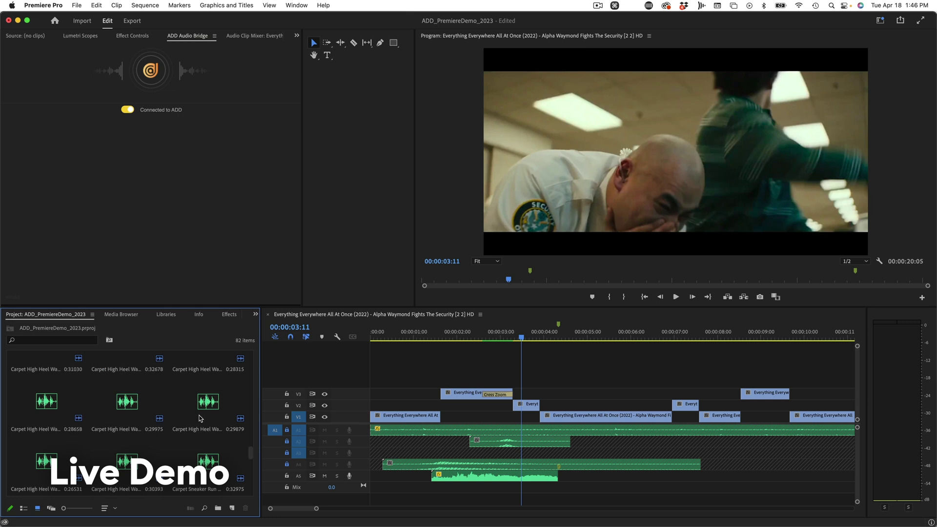
{"action": "double_click", "coordinate": [134, 397]}
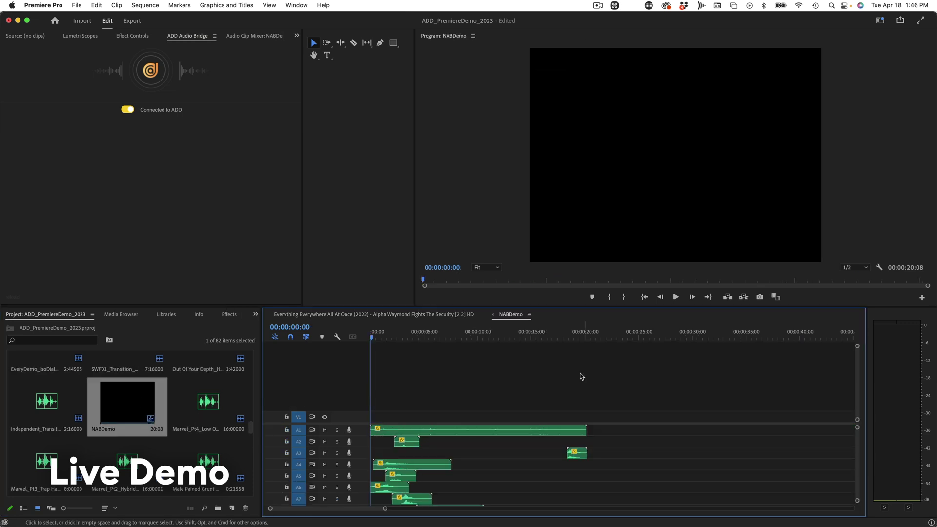
{"action": "scroll", "coordinate": [466, 444], "scroll_direction": "down", "scroll_amount": 10}
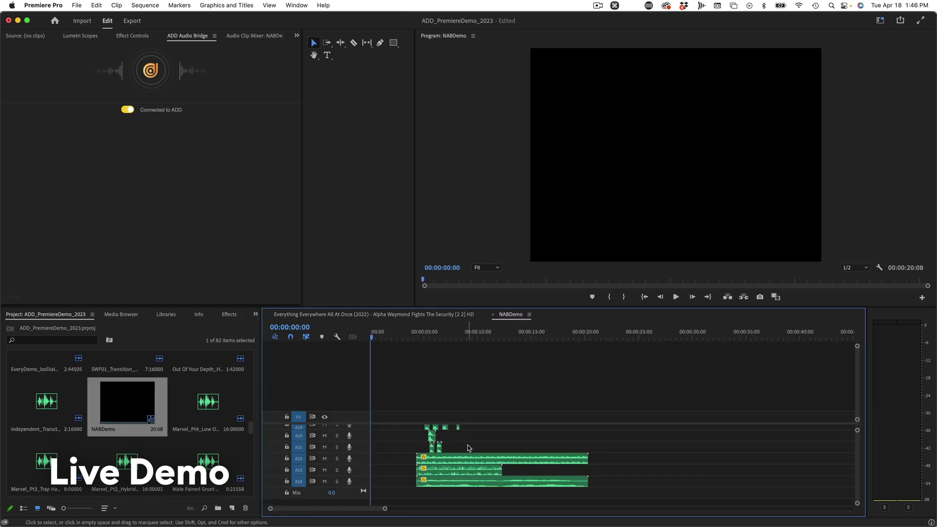
{"action": "scroll", "coordinate": [468, 448], "scroll_direction": "up", "scroll_amount": 10}
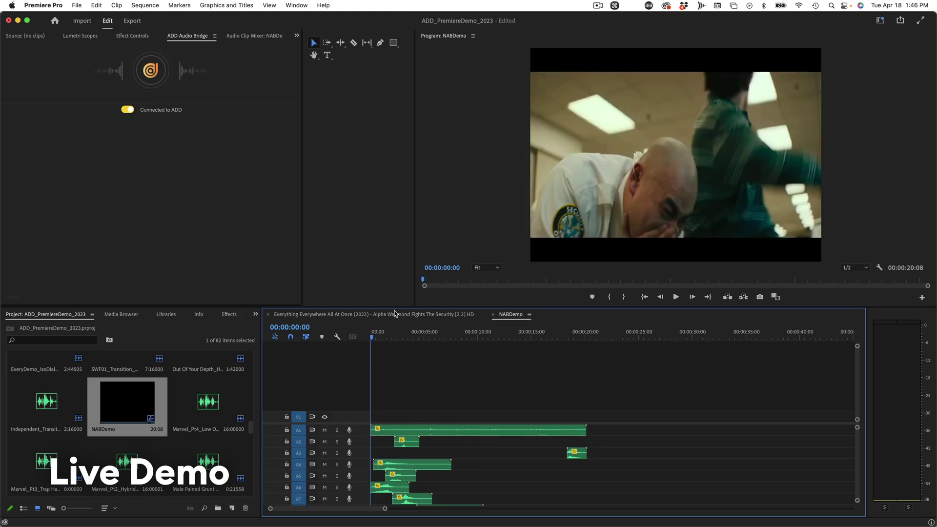
{"action": "left_click", "coordinate": [395, 314]}
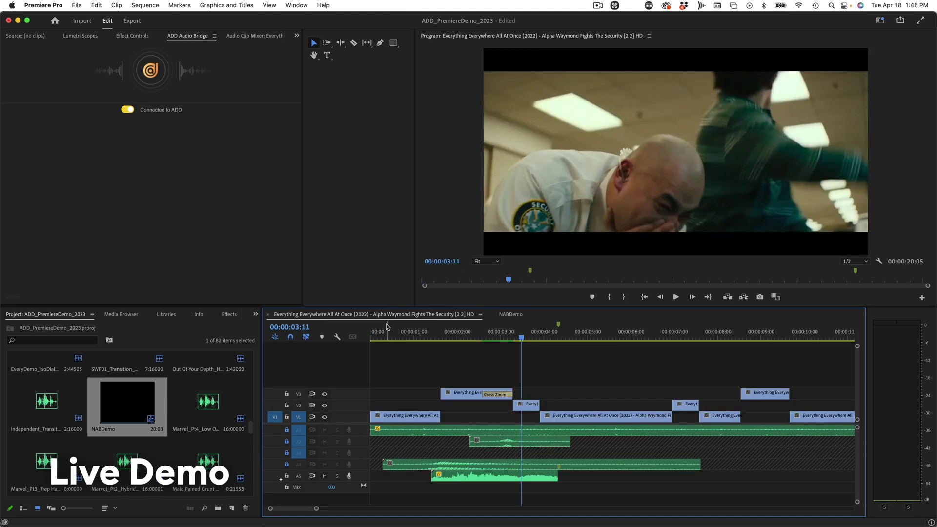